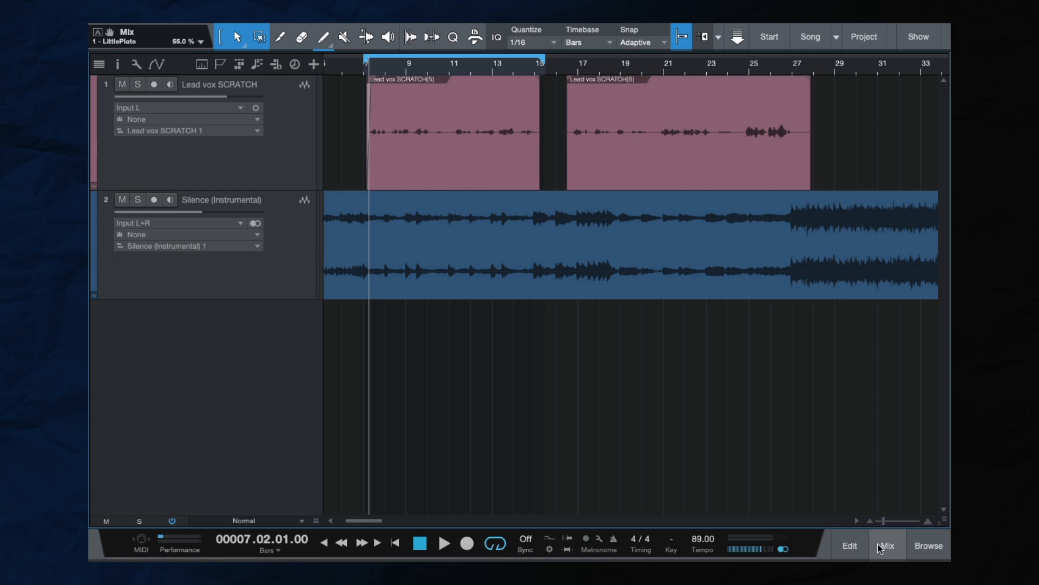
Show the mixer and remove the existing REVERB FX channel.
left_click(882, 546)
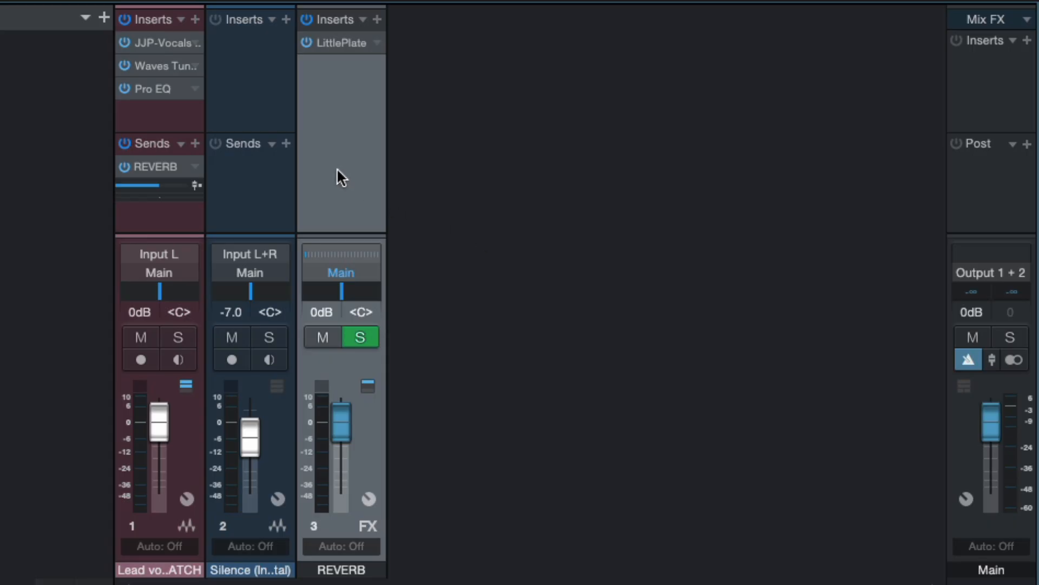
right_click(527, 264)
left_click(401, 389)
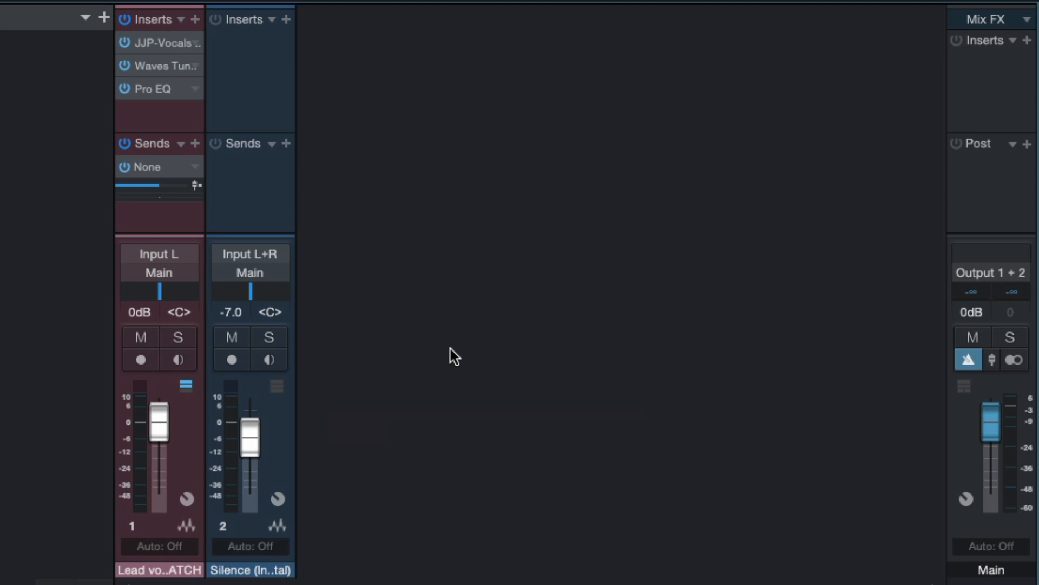
Add a new FX channel to the mixer.
right_click(478, 173)
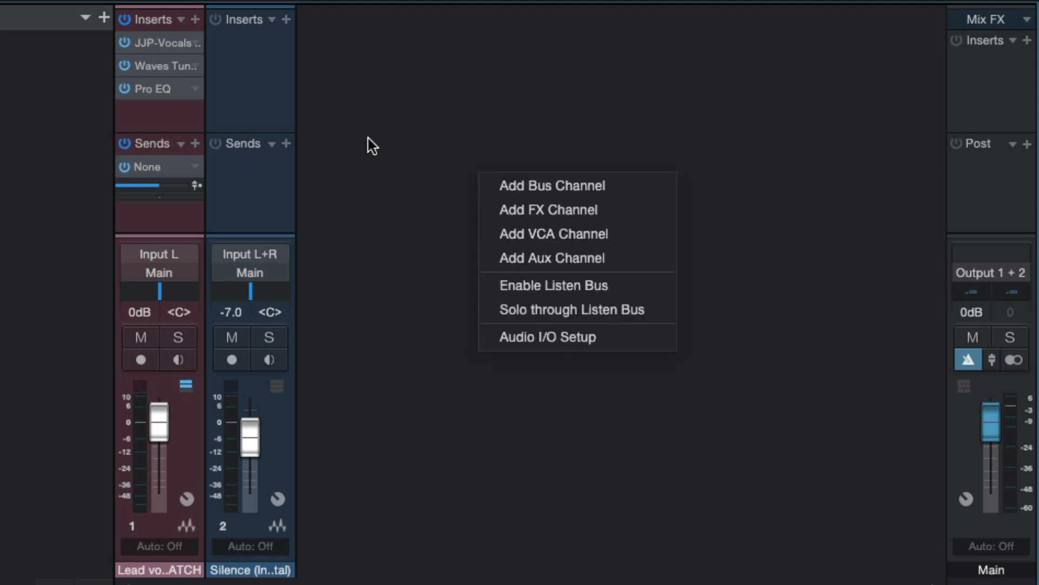
left_click(353, 139)
right_click(443, 164)
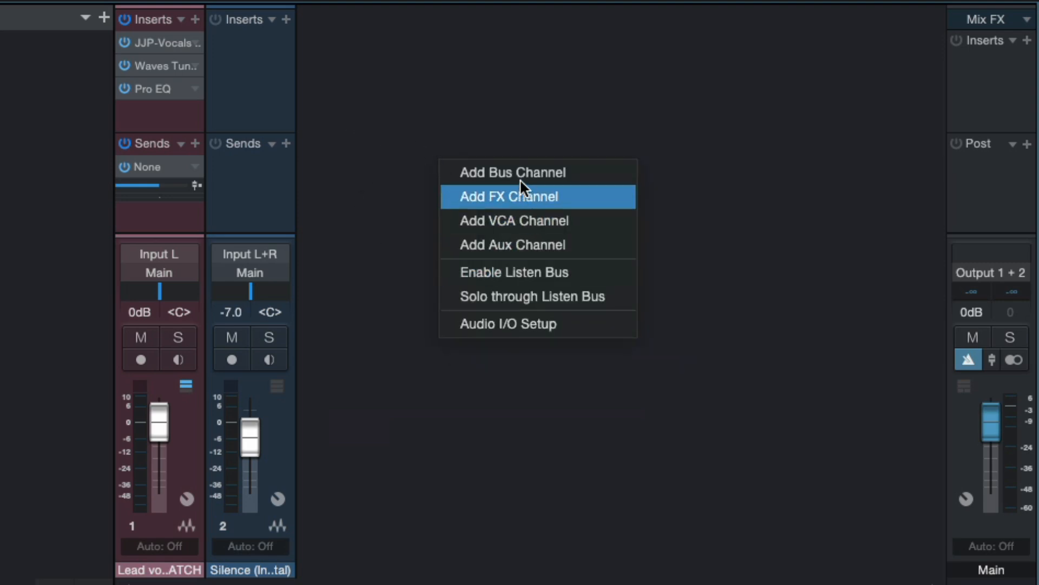
left_click(476, 196)
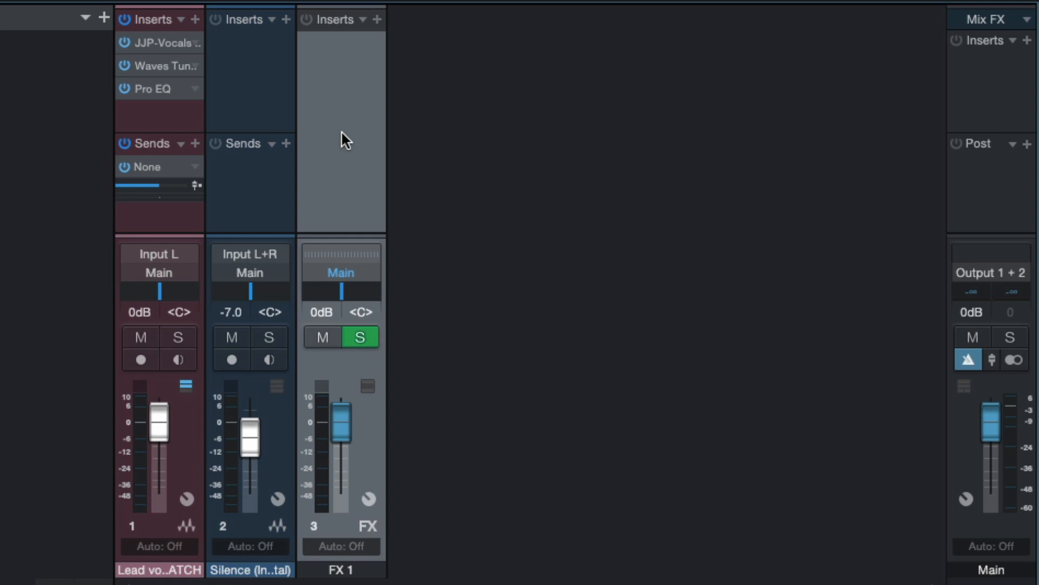
left_click(164, 118)
left_click(271, 200)
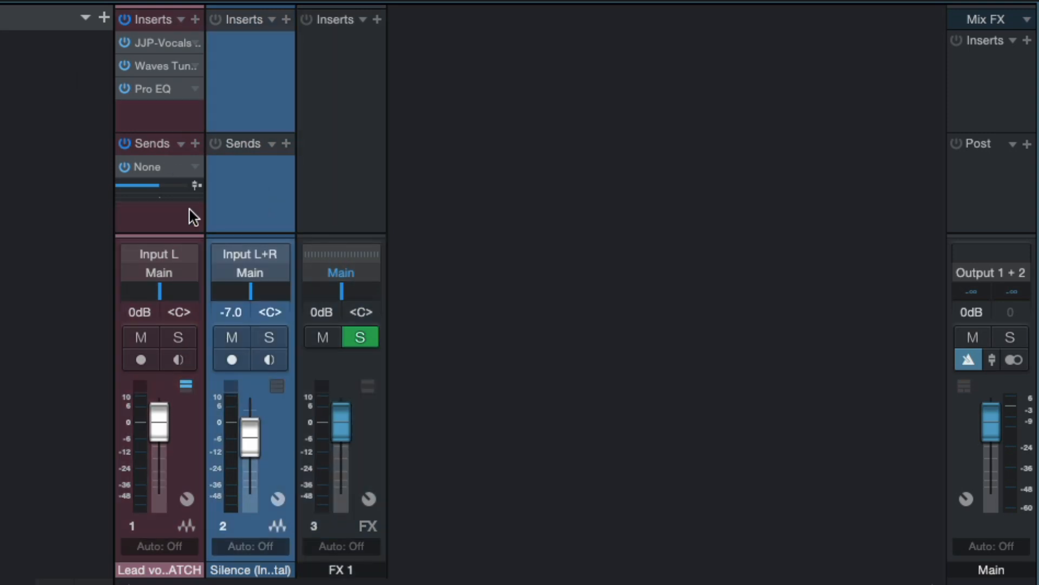
left_click(187, 217)
left_click(1003, 192)
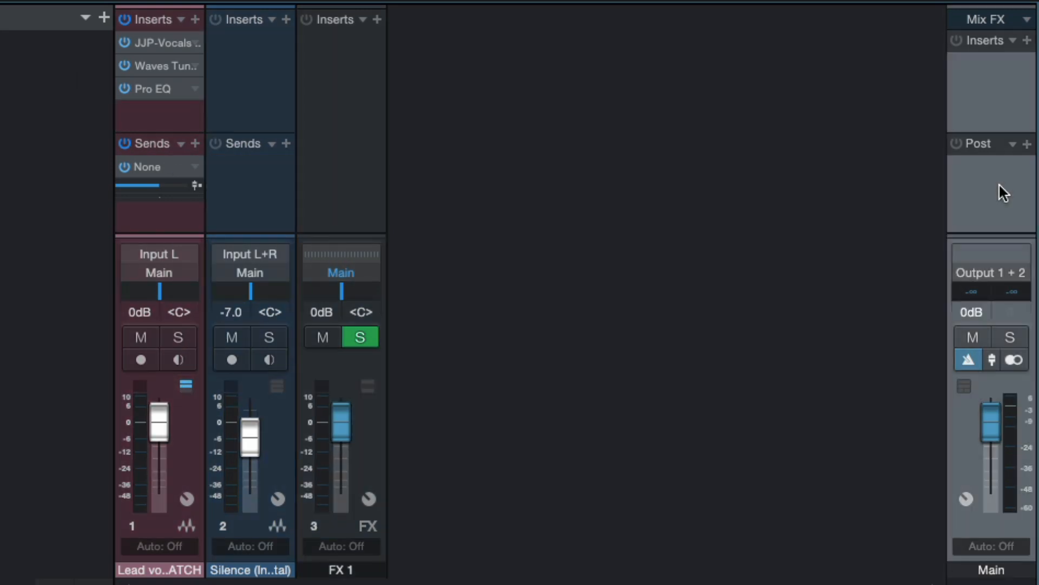
Insert the LittlePlate VST plug-in on the new FX channel and set its Mix fully wet.
left_click(348, 175)
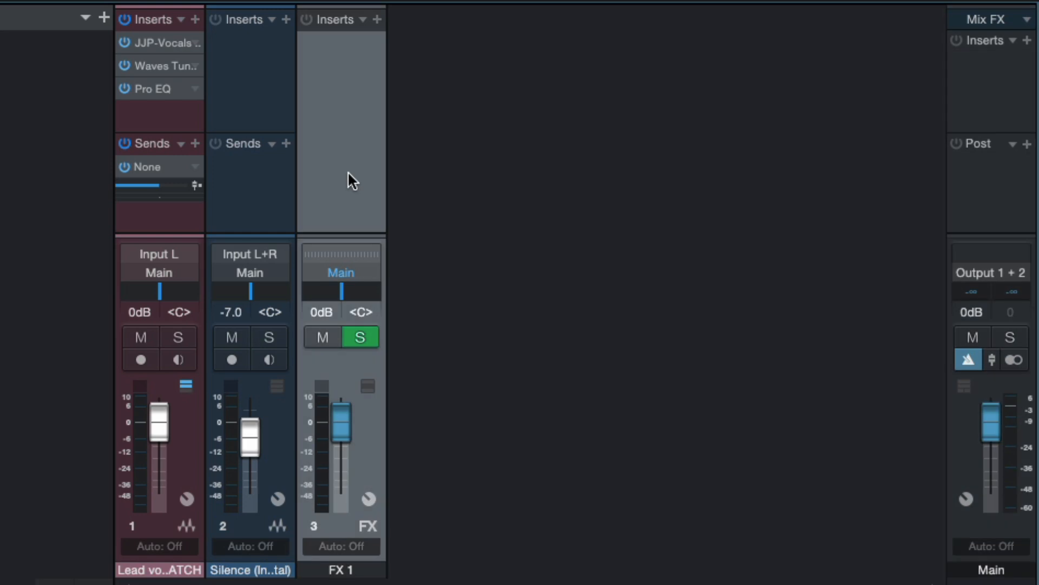
left_click(376, 19)
type("little")
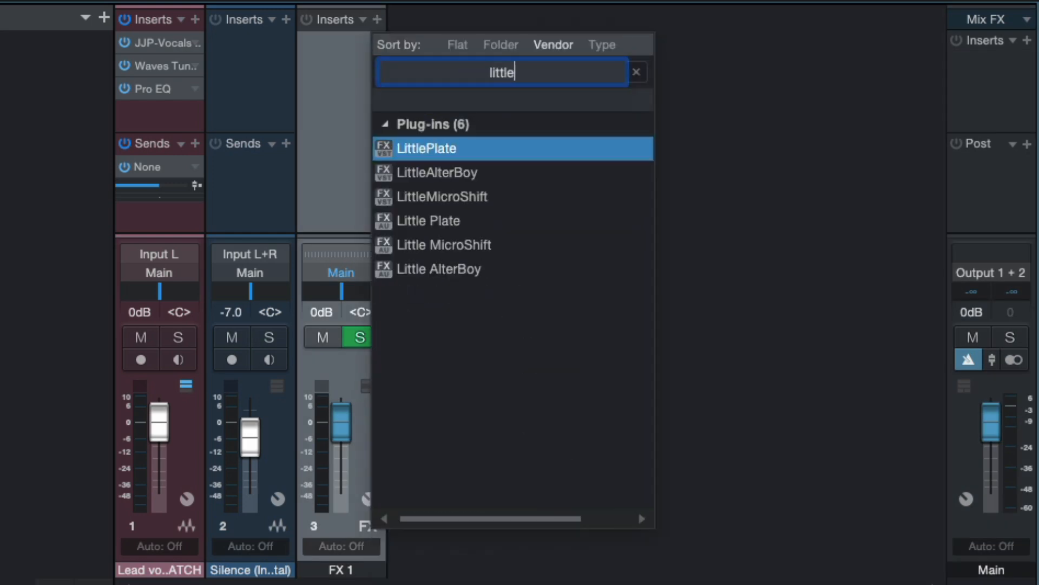
left_click(392, 149)
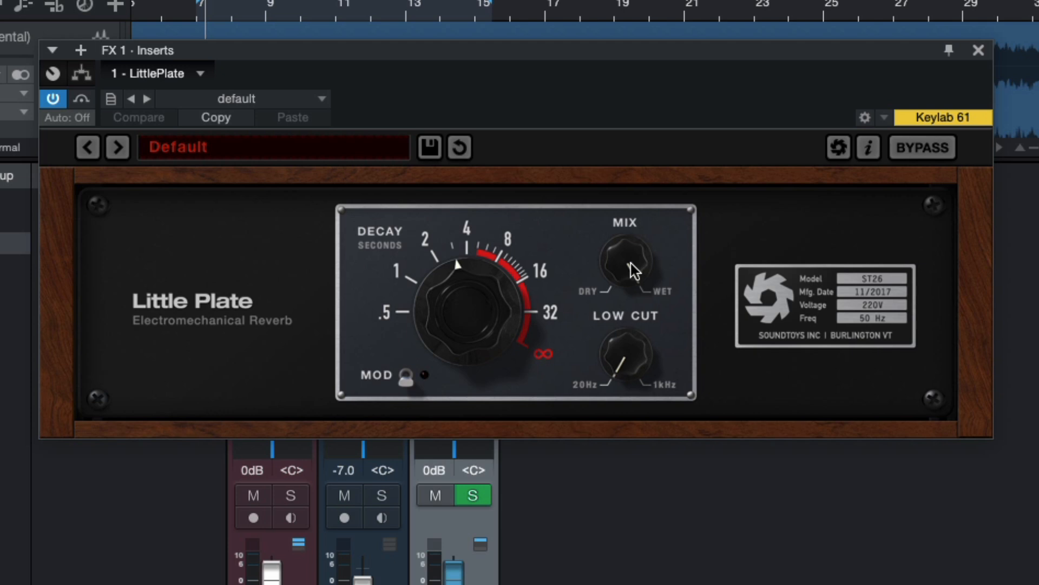
left_click_drag(634, 269, 591, 205)
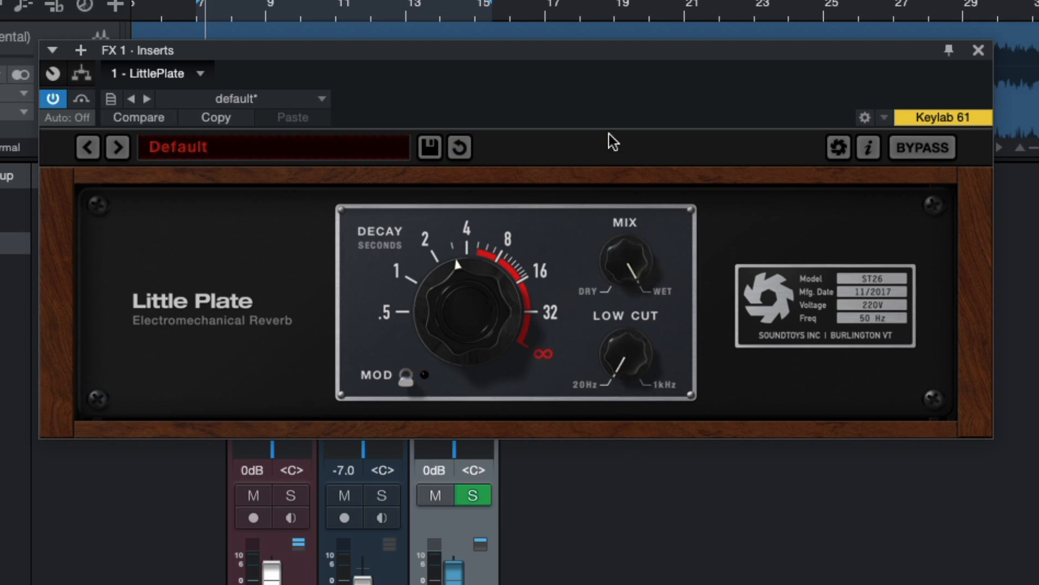
left_click(978, 50)
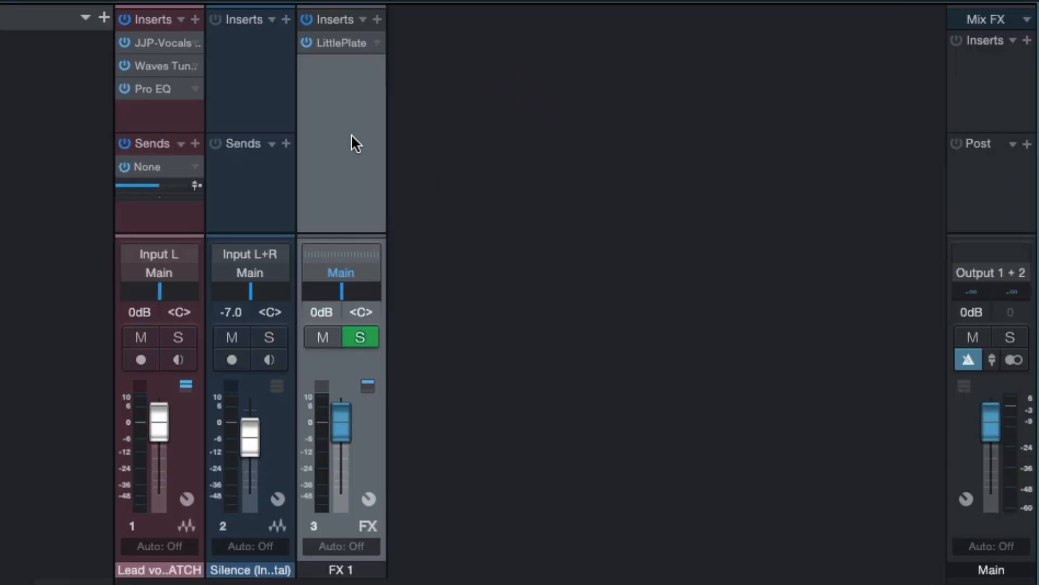
Rename the FX channel as Reverb.
double_click(339, 568)
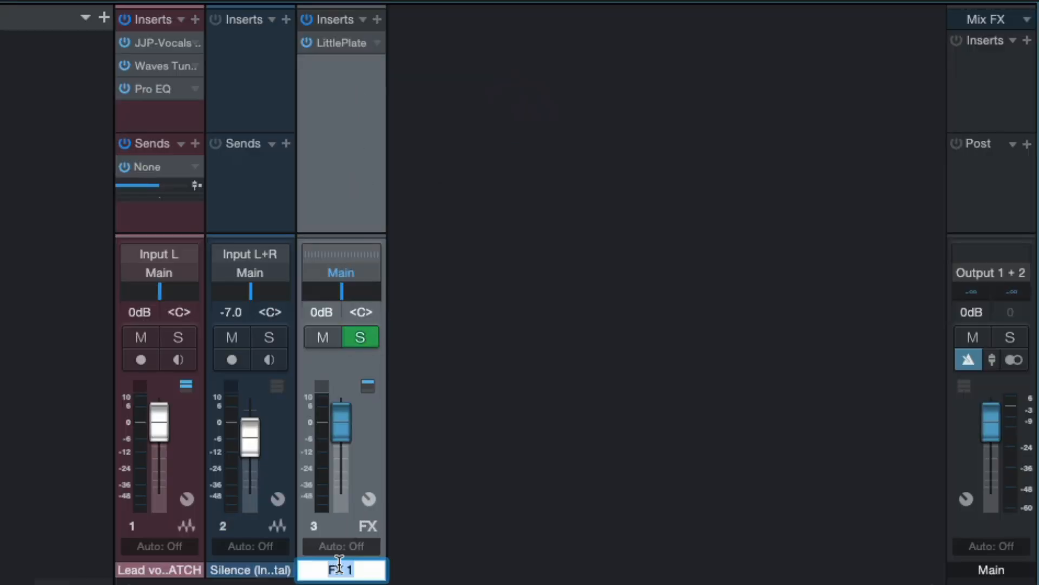
type("Reverb")
key("Return")
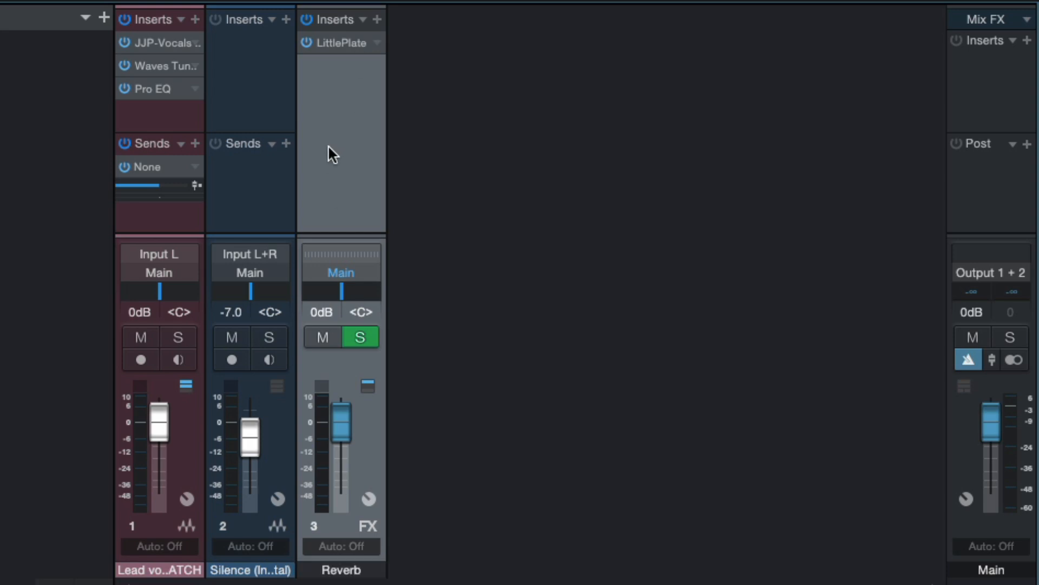
Remove the lead vocal channel's unassigned send and add a send to the Reverb channel.
left_click(151, 220)
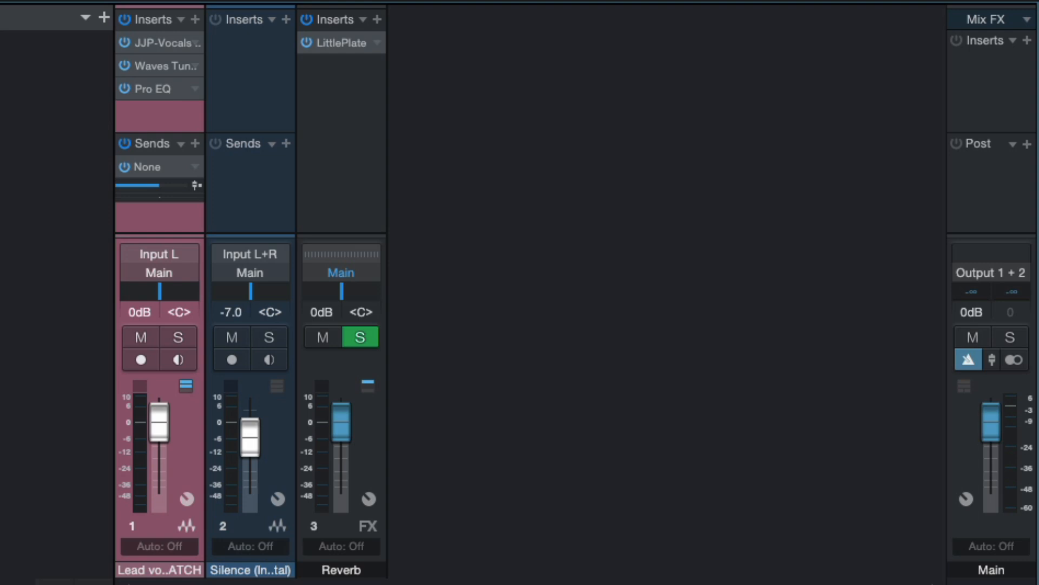
key("space")
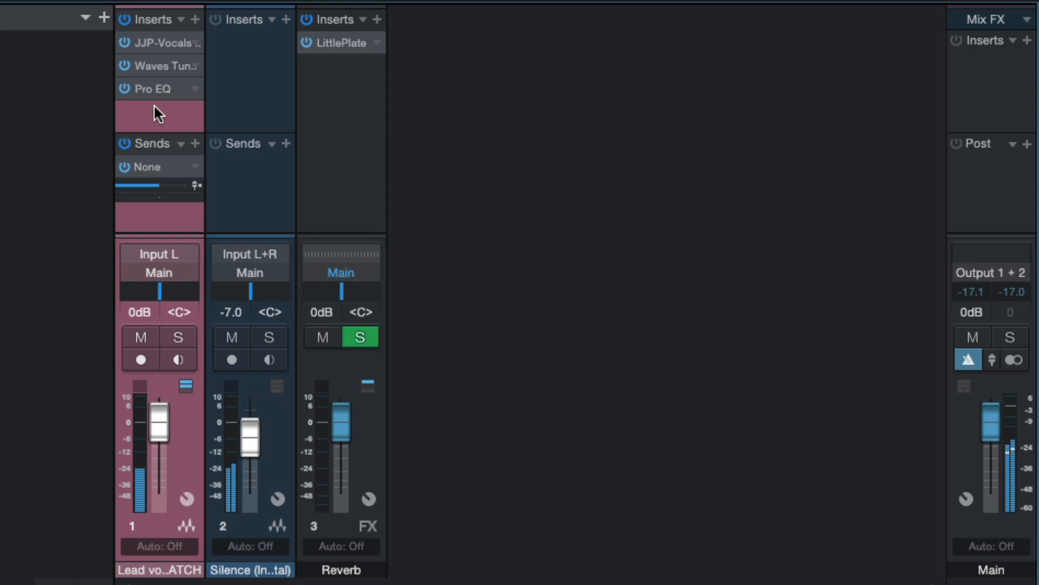
left_click(195, 167)
left_click(250, 282)
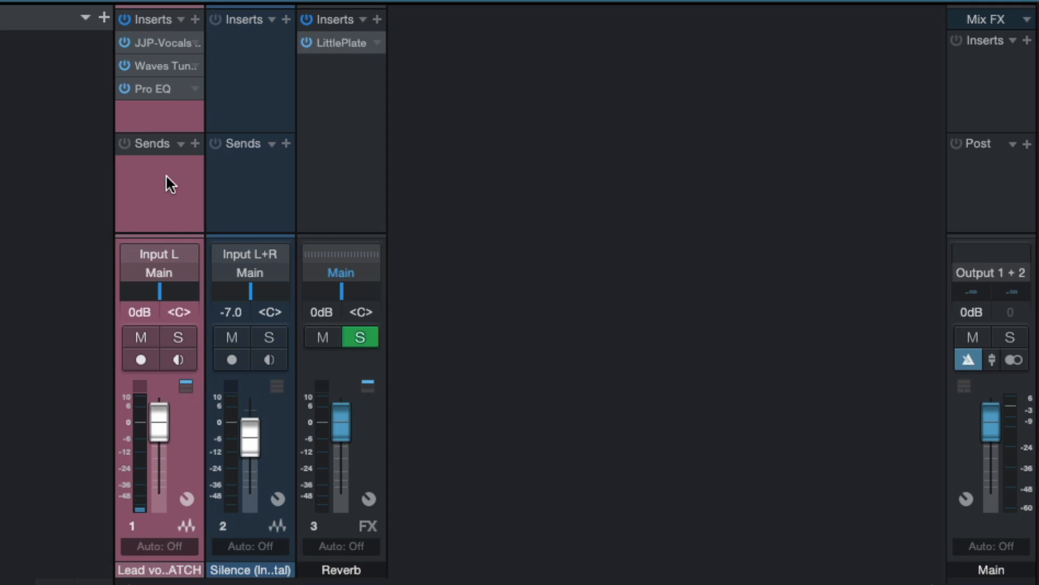
left_click(194, 144)
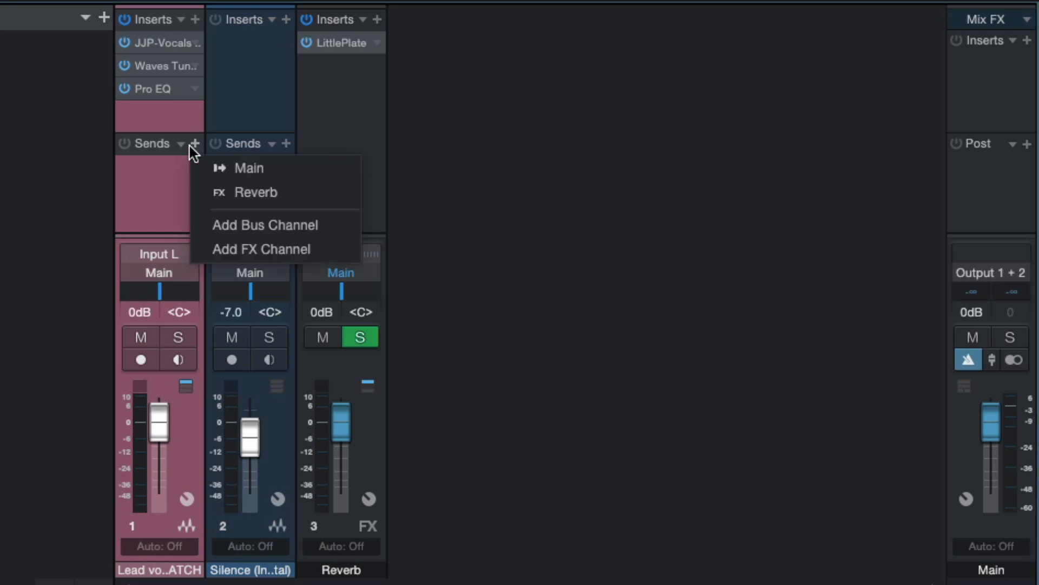
left_click(239, 192)
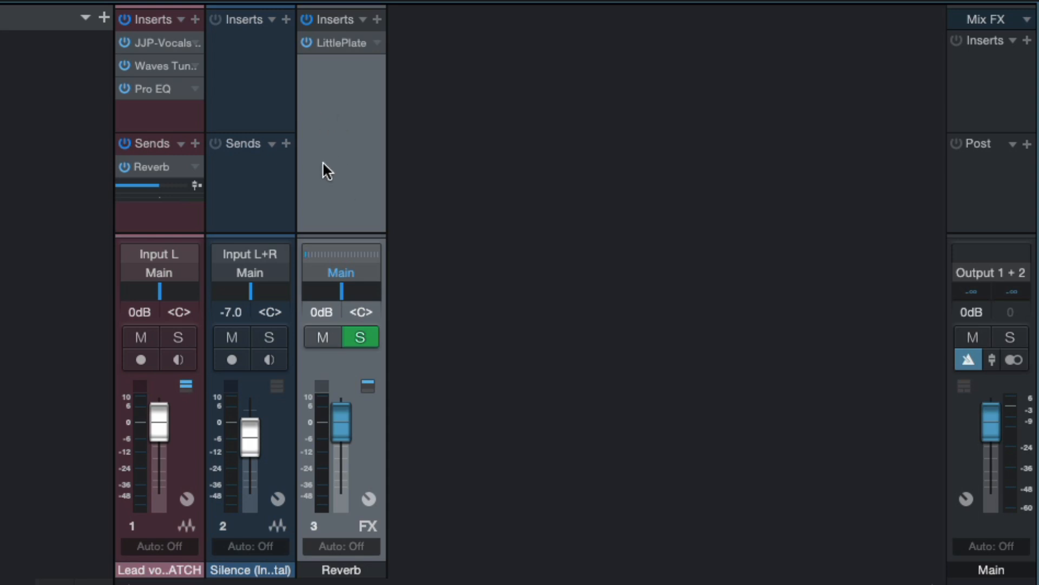
Raise the lead vocal's Reverb send level slightly during playback, comparing the sound with the send off and on.
left_click(142, 209)
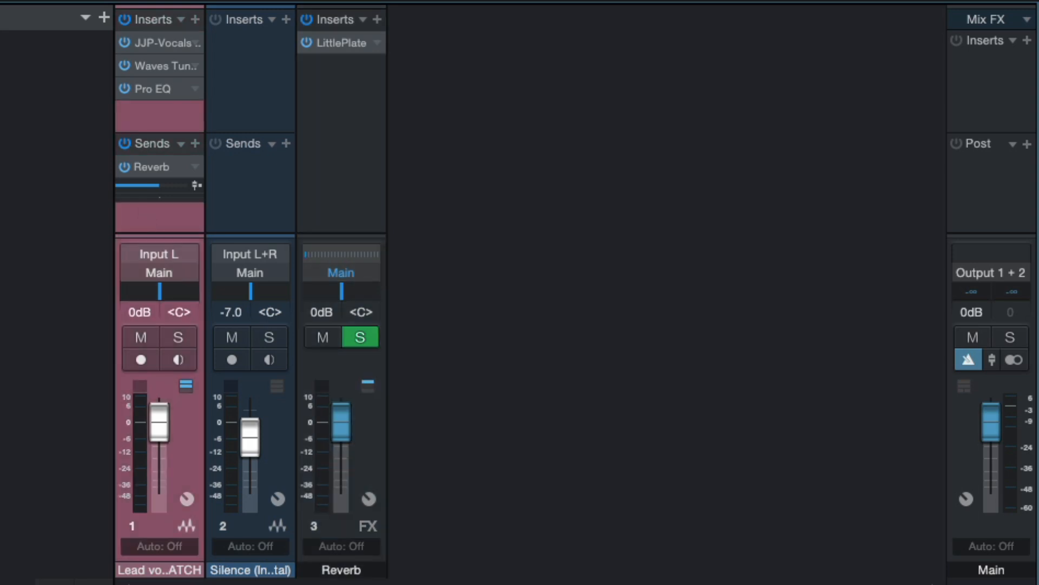
key("space")
mouse_move(161, 190)
left_mouse_down()
mouse_move(184, 191)
mouse_move(155, 187)
left_mouse_up()
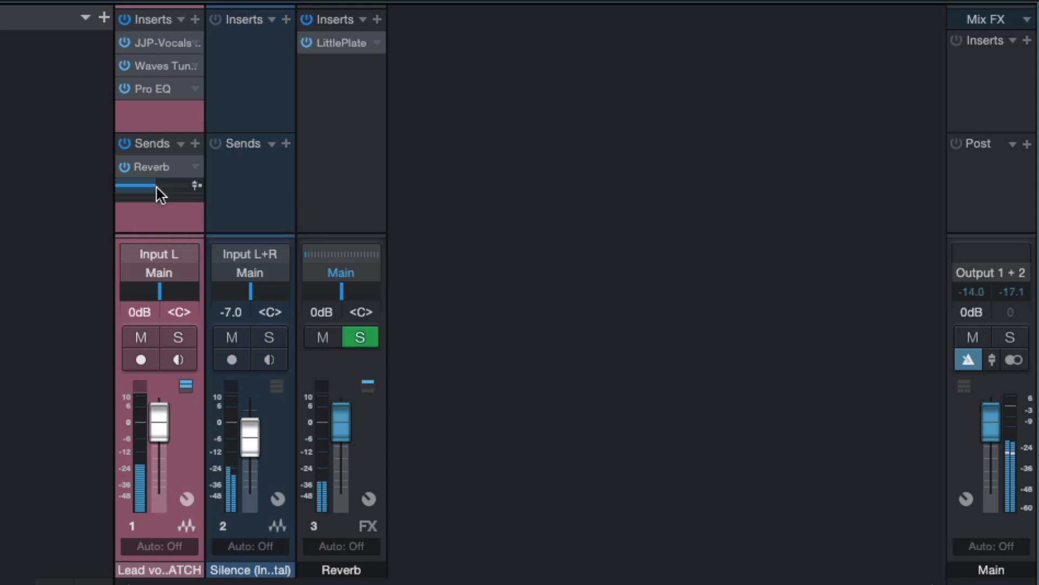
left_click(126, 170)
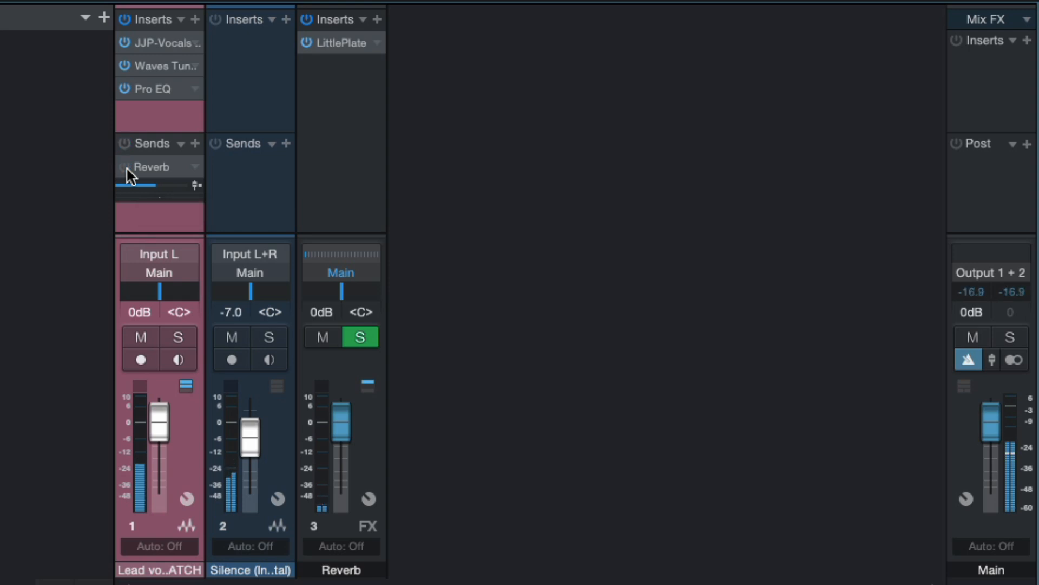
left_click(126, 168)
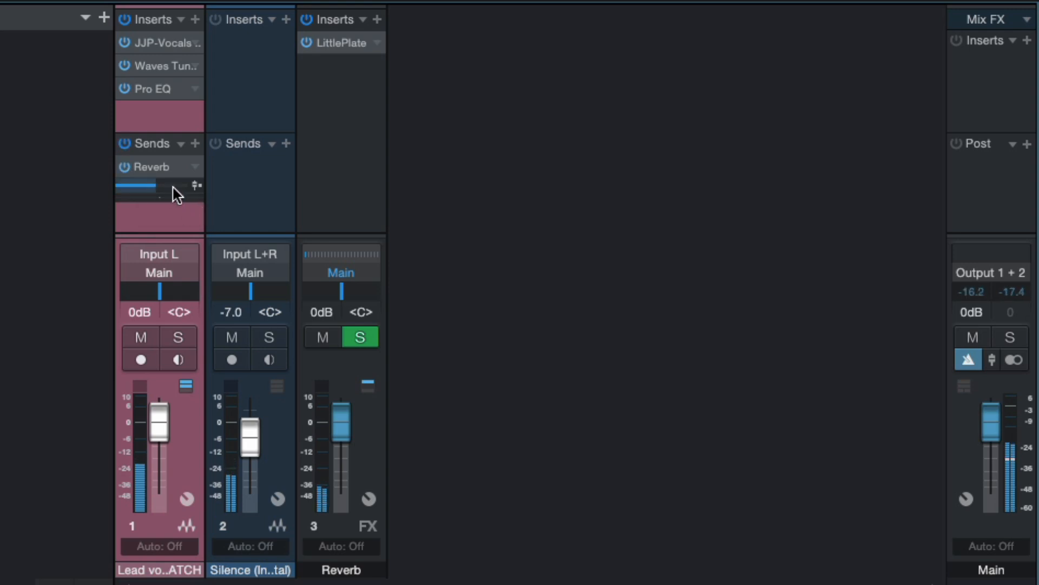
left_click_drag(176, 193, 187, 194)
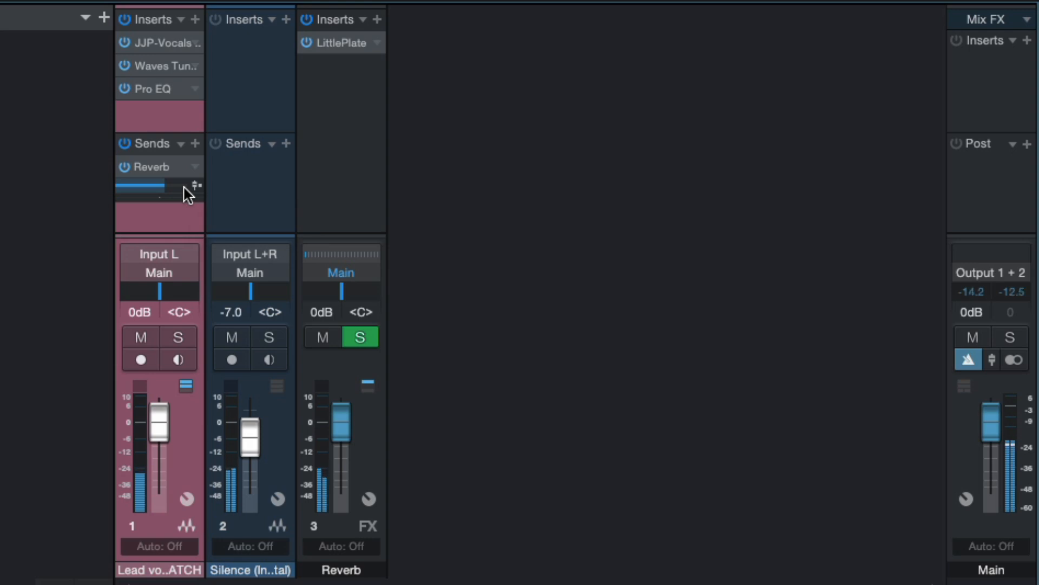
key("space")
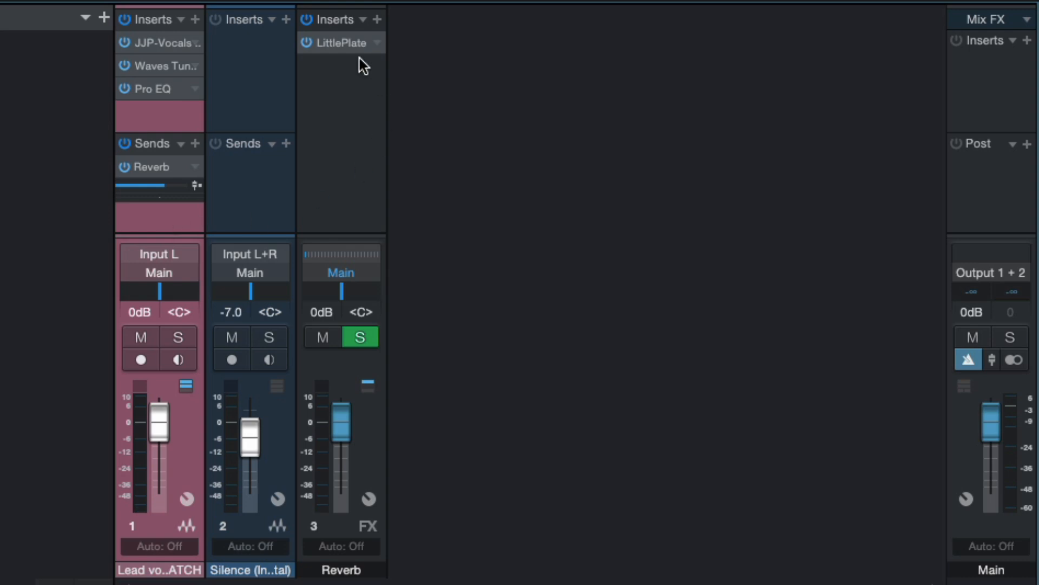
Copy the LittlePlate insert from the Reverb channel to the lead vocal channel and turn its Mix down toward dry.
left_click_drag(341, 52, 138, 107)
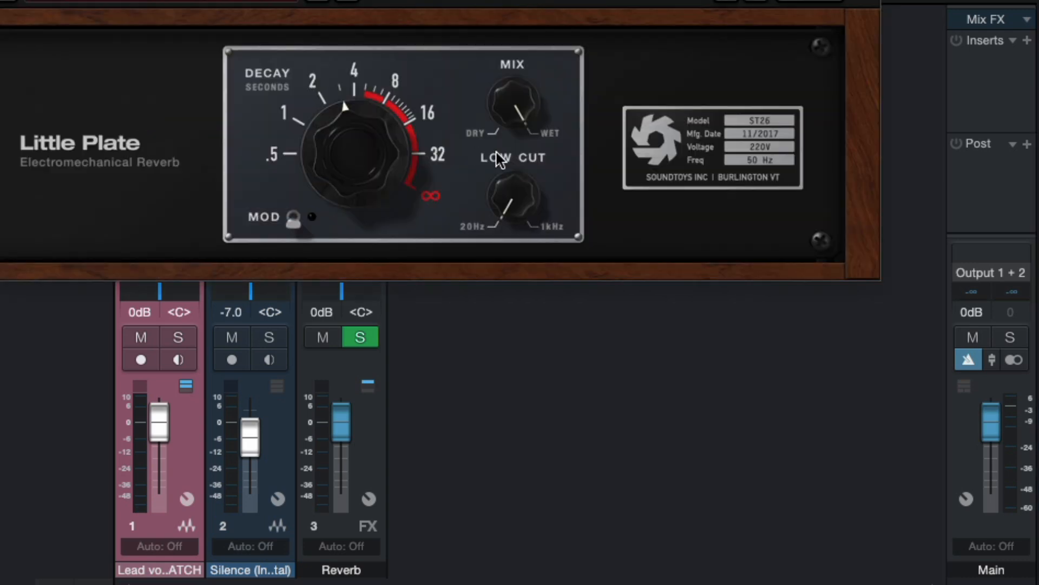
left_click_drag(514, 91, 515, 265)
key("super+w")
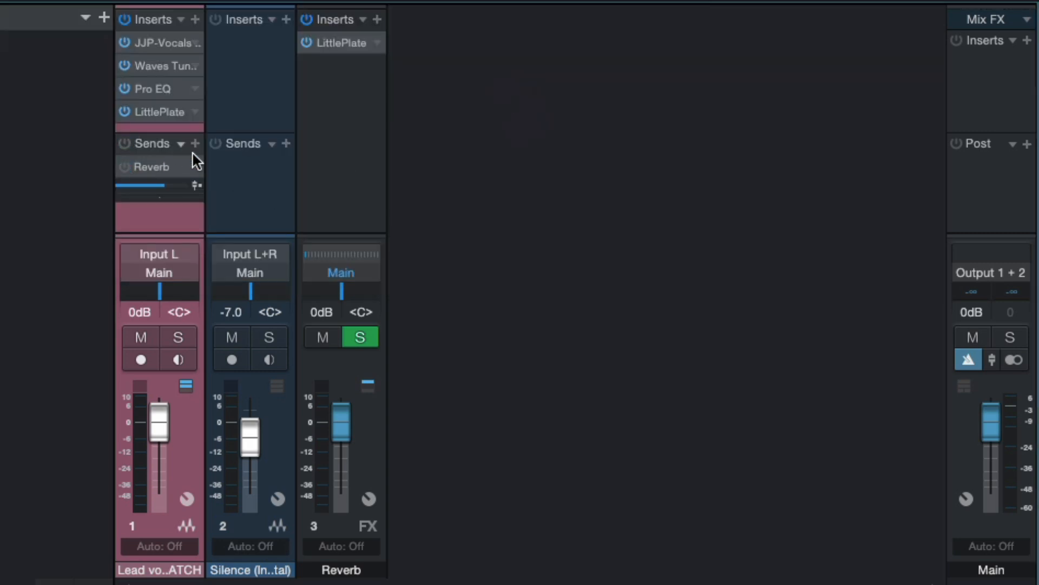
double_click(156, 112)
left_click_drag(526, 98, 527, 92)
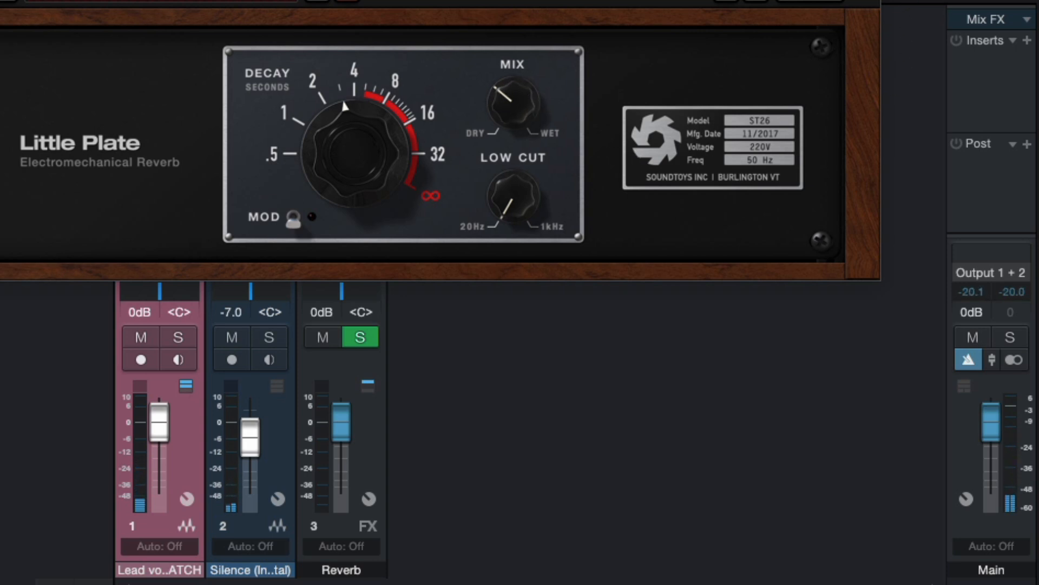
key("super+w")
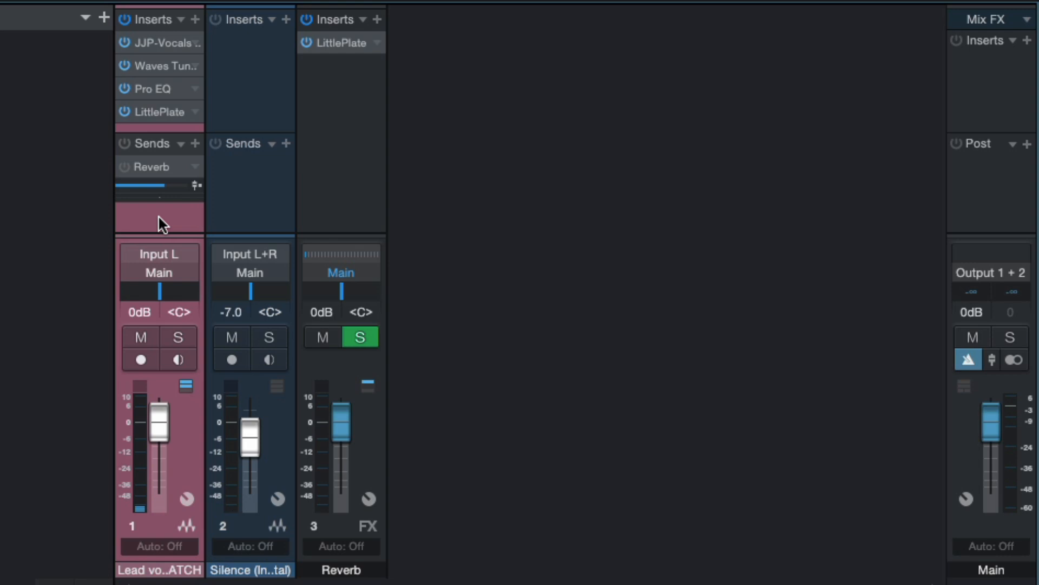
Remove the LittlePlate insert from the lead vocal channel.
right_click(188, 114)
left_click(261, 342)
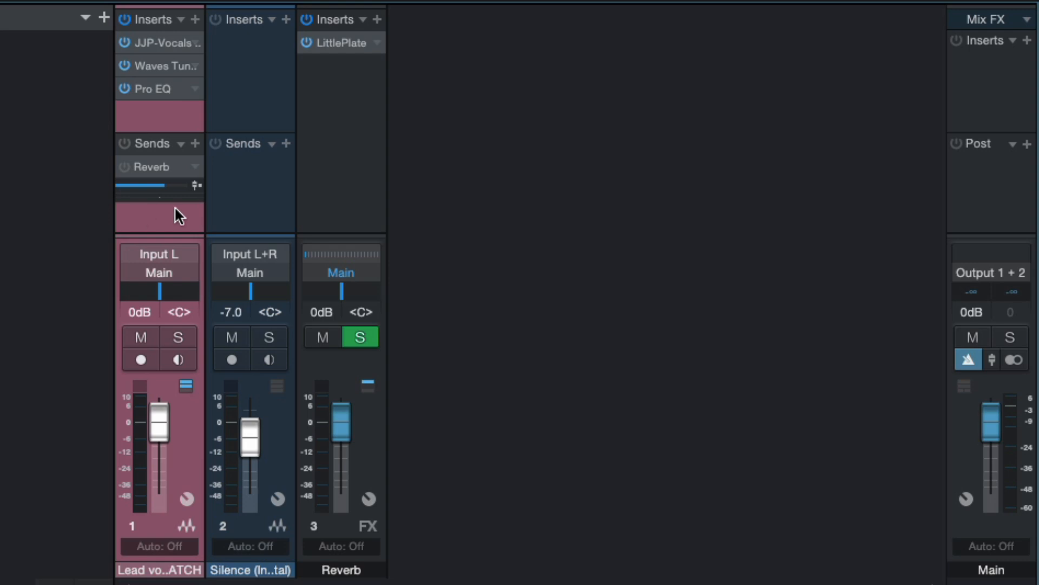
Listen to the Silence (Instrumental) track soloed in the arrangement, and clear the solo.
left_click(251, 179)
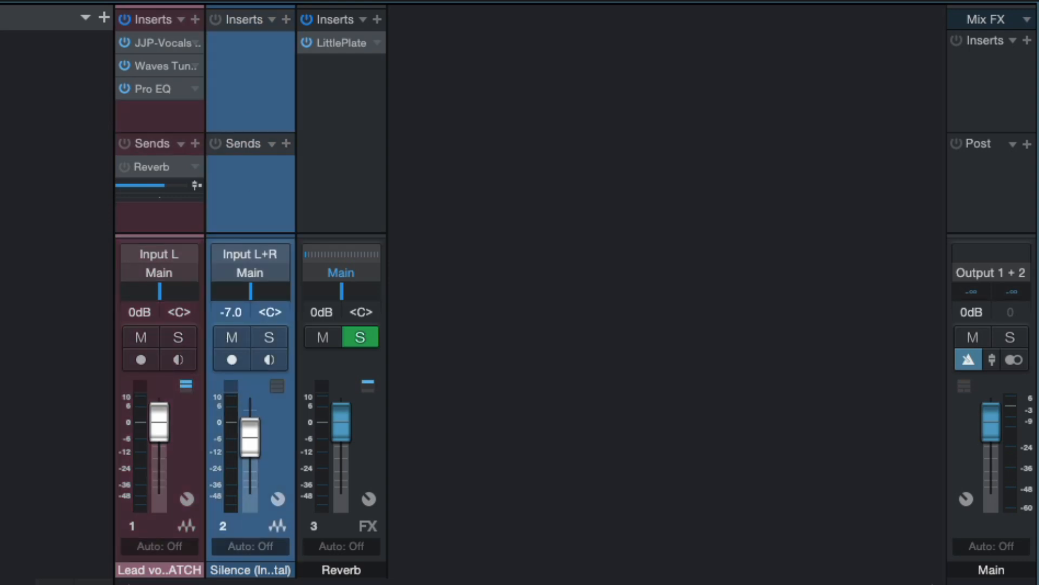
key("F3")
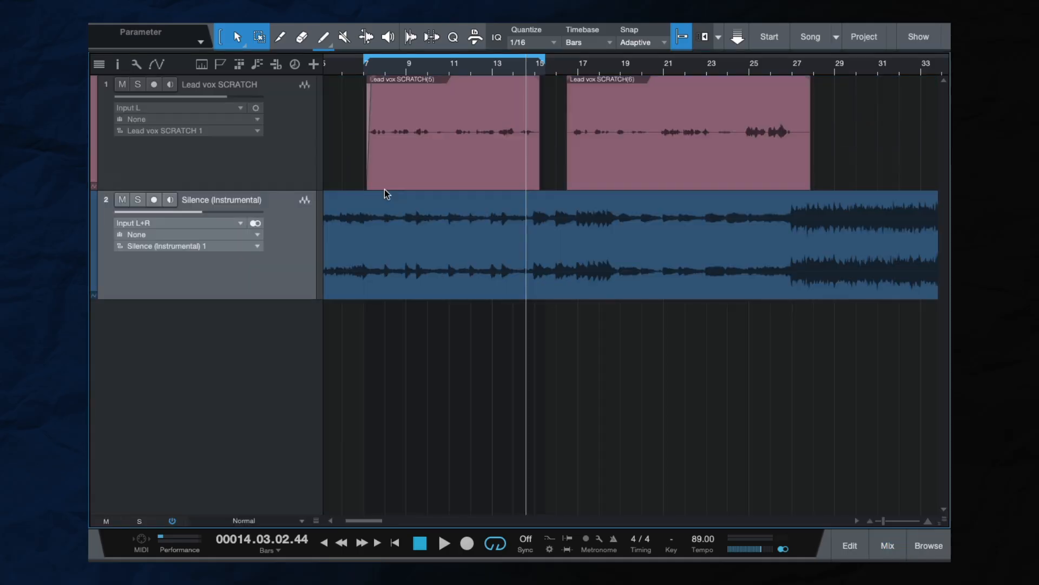
left_click(138, 201)
key("space")
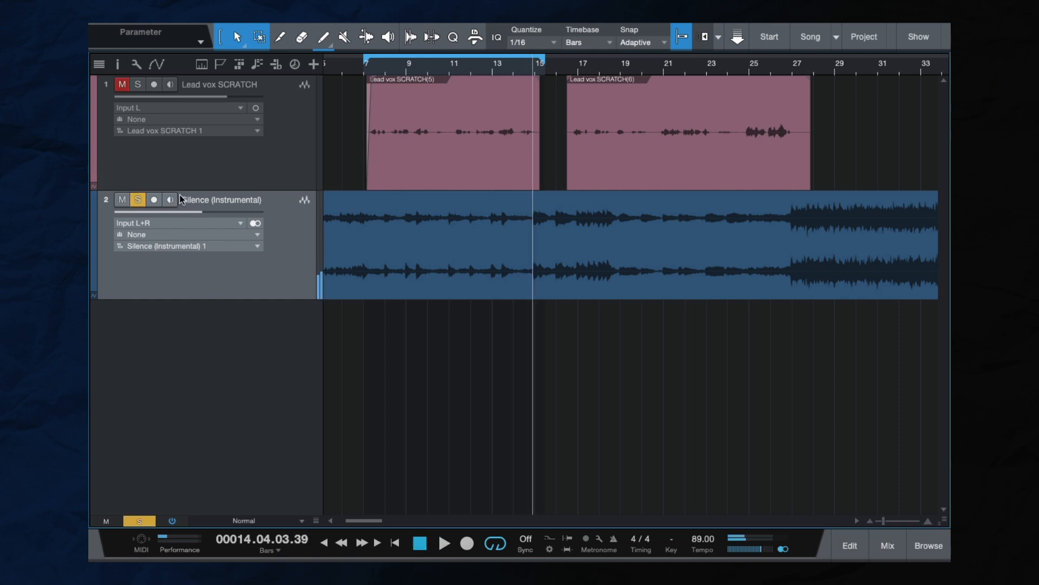
left_click(139, 199)
Return to the mixer and re-enable the Reverb send on the lead vocal channel.
left_click(293, 153)
key("F3")
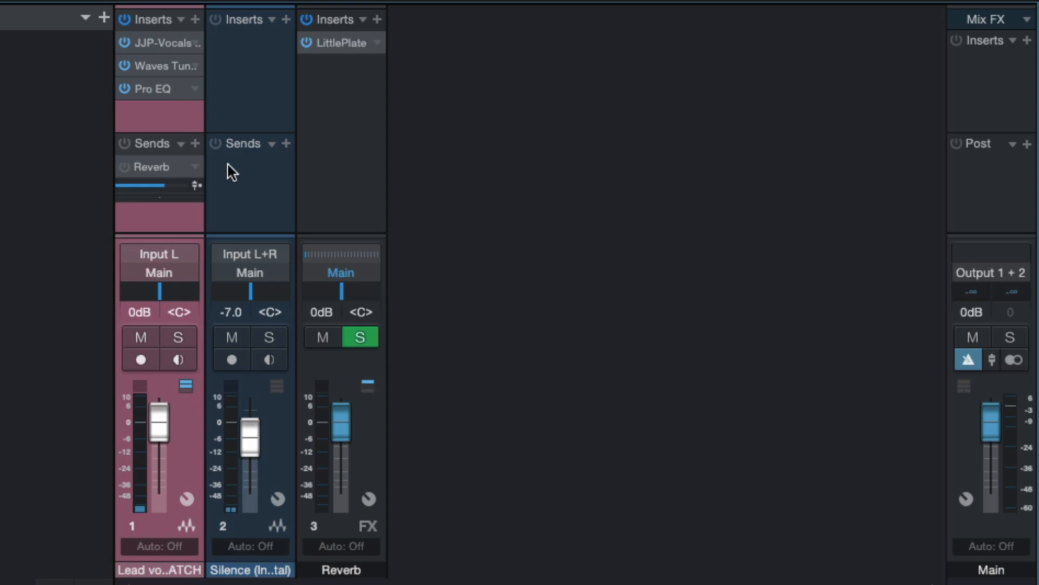
left_click(227, 162)
left_click(124, 167)
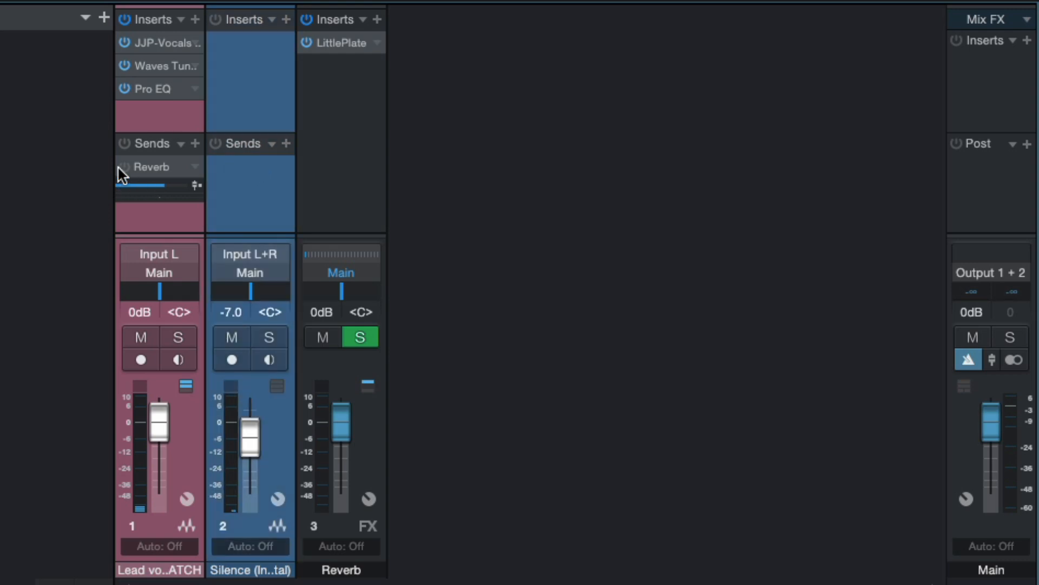
Add a send to the Reverb channel on the Silence (Instrumental) channel.
left_click(286, 143)
left_click(345, 184)
left_click(331, 131)
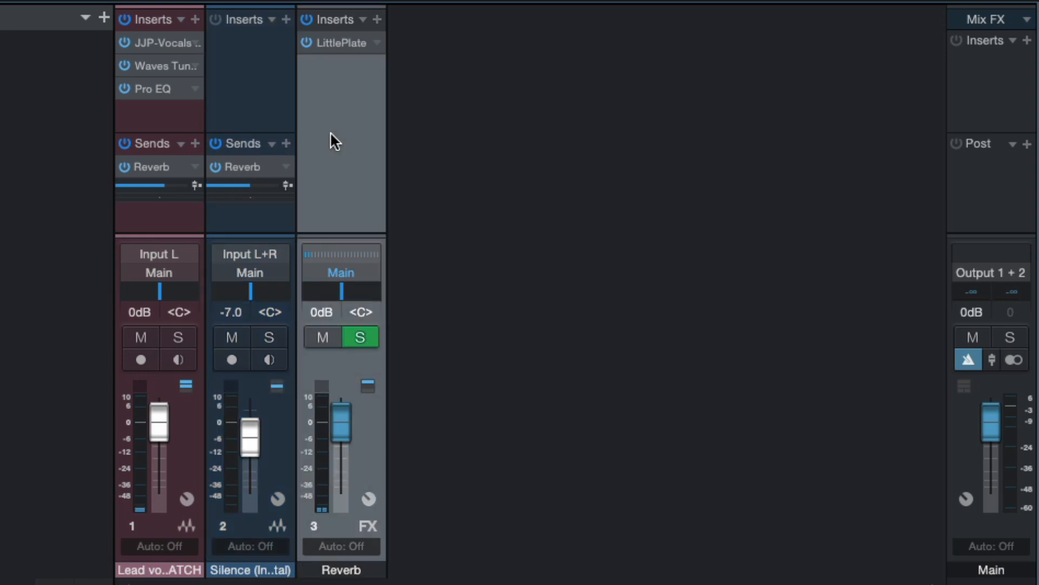
Review the LittlePlate settings on the Reverb channel and compare the two channels that feed it.
double_click(336, 47)
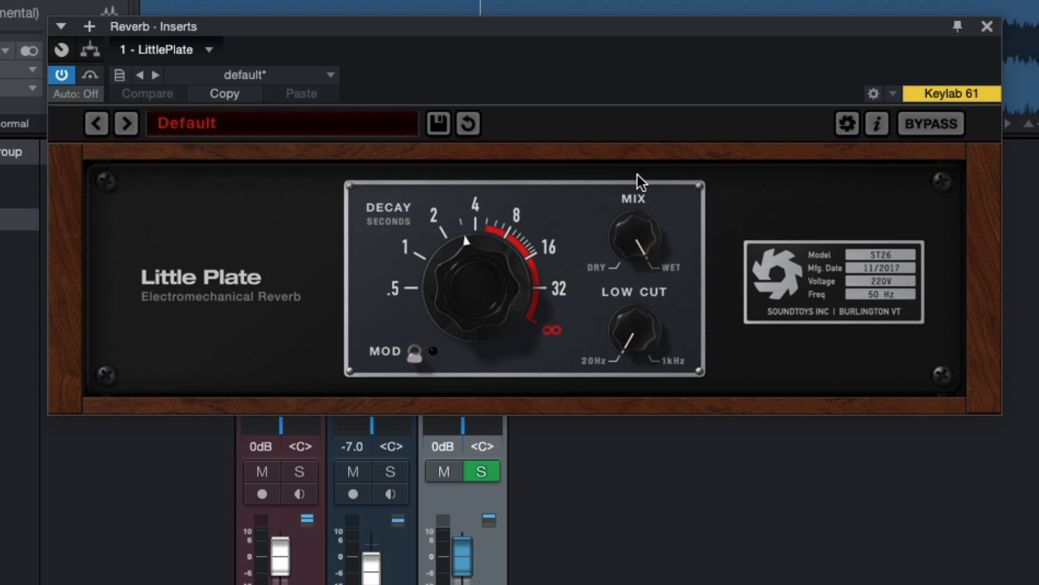
left_click(987, 27)
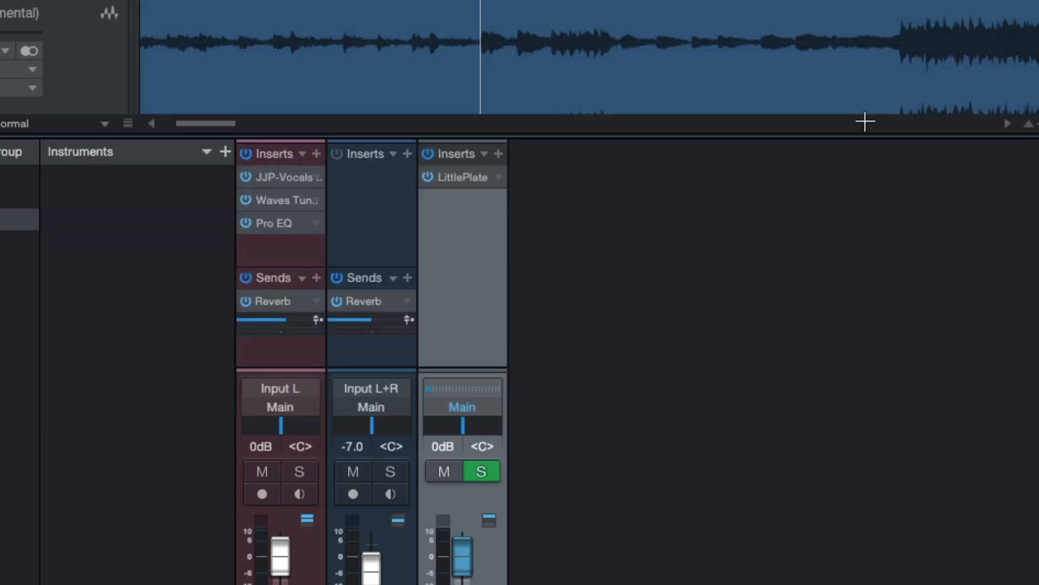
left_click(268, 354)
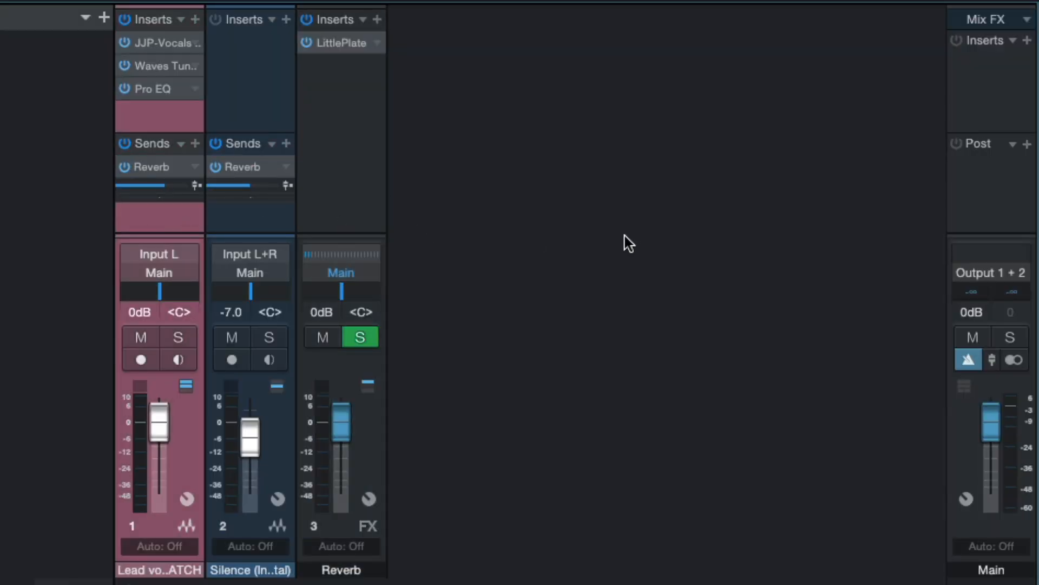
left_click(263, 218)
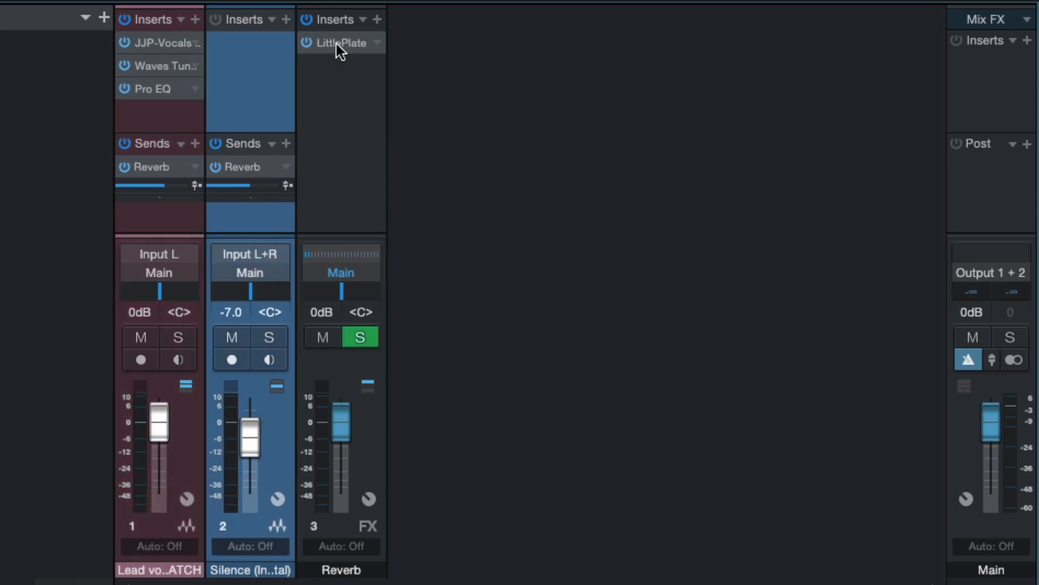
Remove the Reverb send from the Silence (Instrumental) channel and recheck the LittlePlate settings.
left_click(163, 108)
left_click(238, 108)
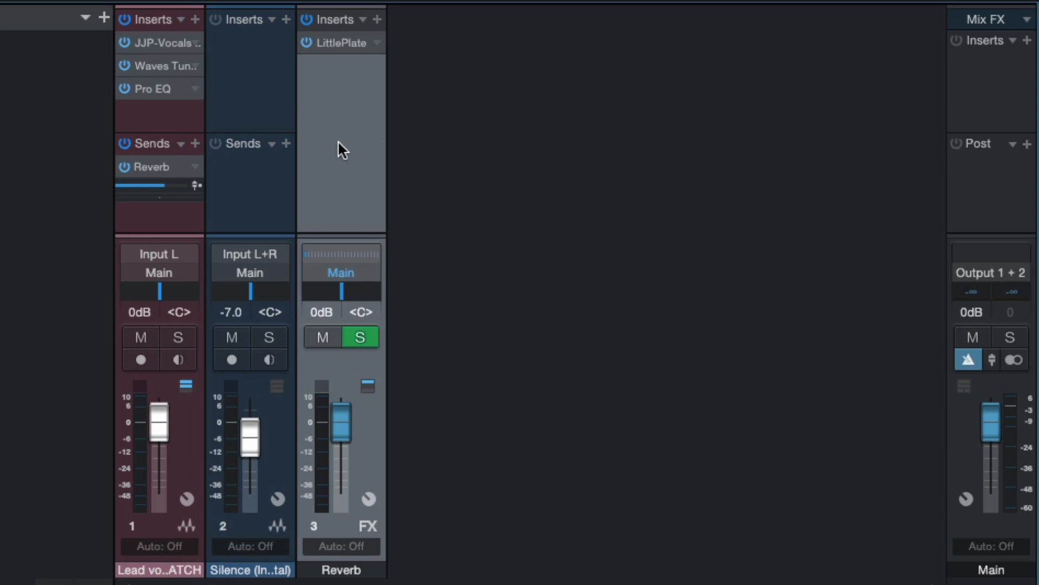
left_click(333, 44)
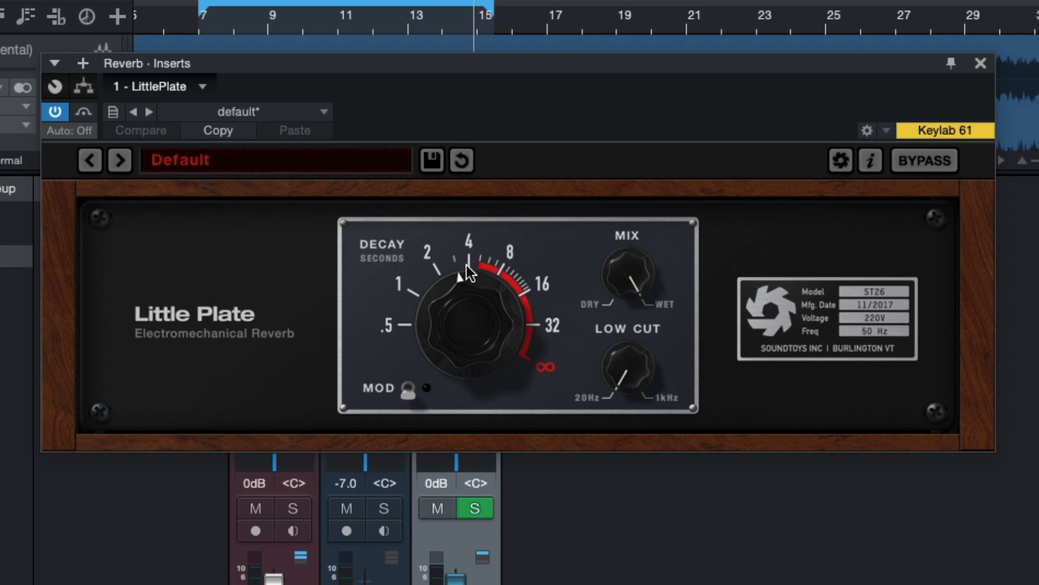
left_click(980, 63)
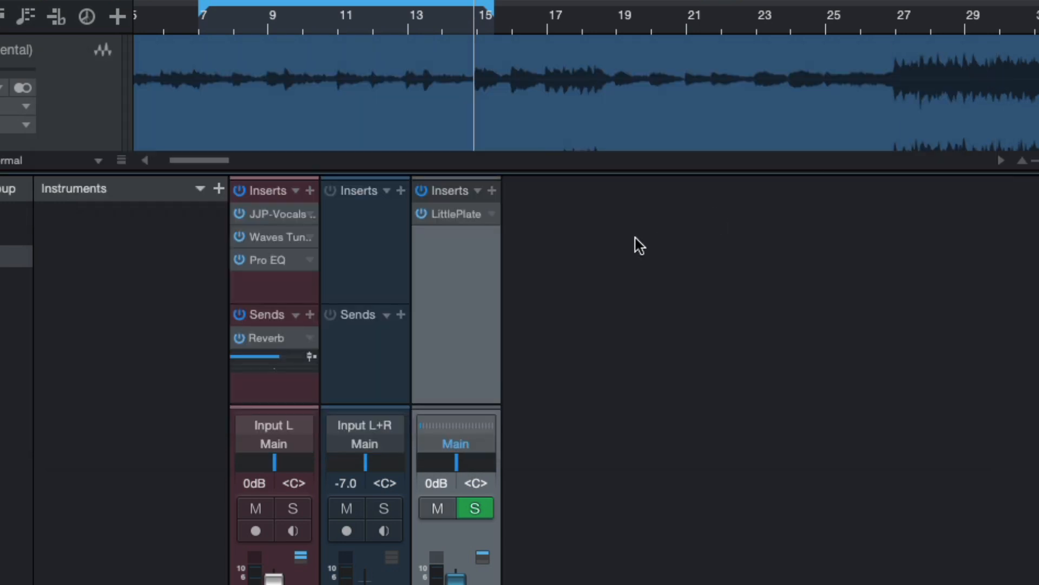
Insert a Flanger after LittlePlate on the Reverb channel and adjust the lead vocal's Reverb send level during playback.
left_click(492, 191)
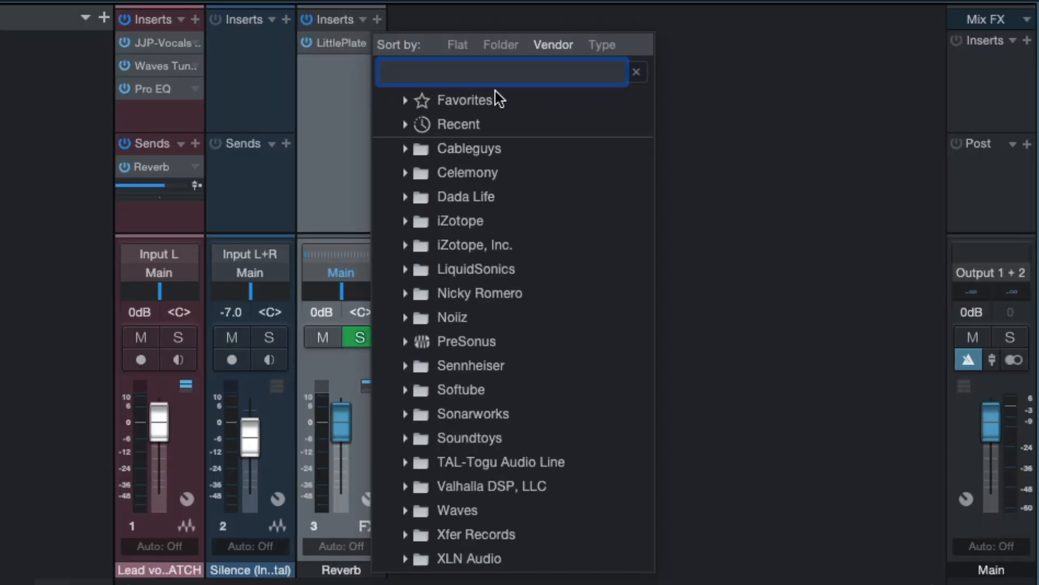
type("flanger")
double_click(439, 155)
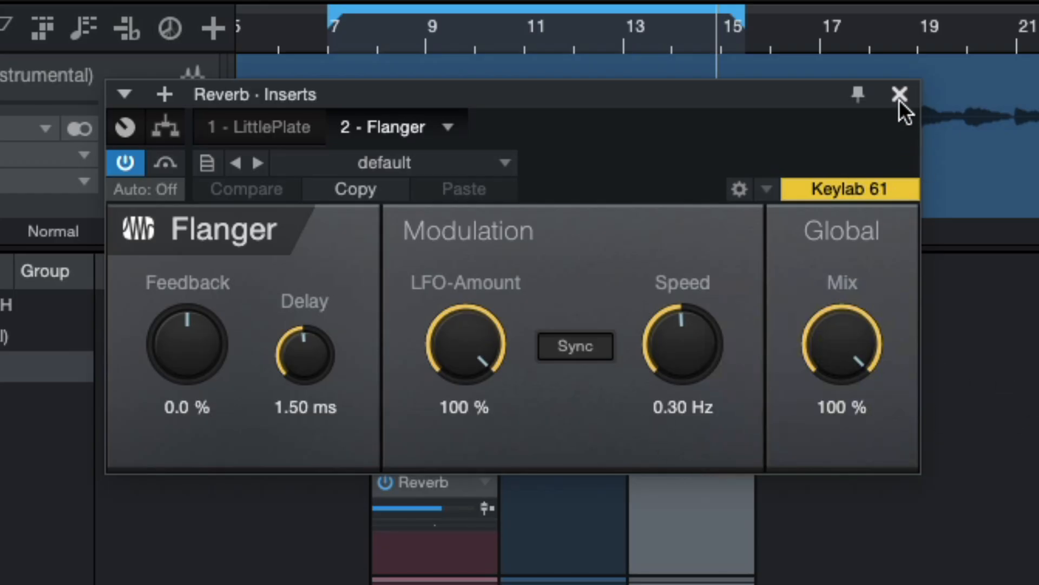
left_click(898, 96)
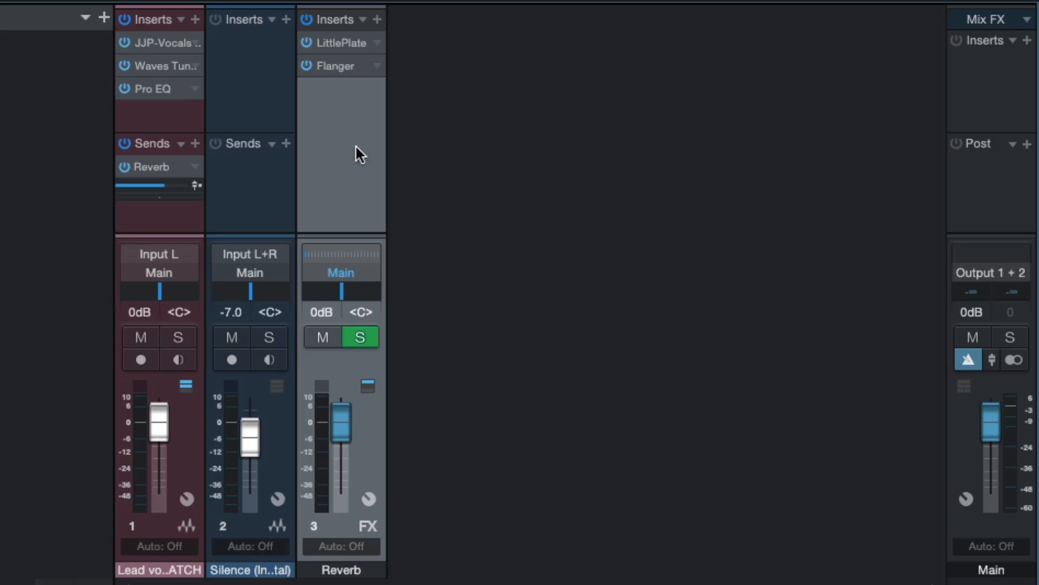
key("space")
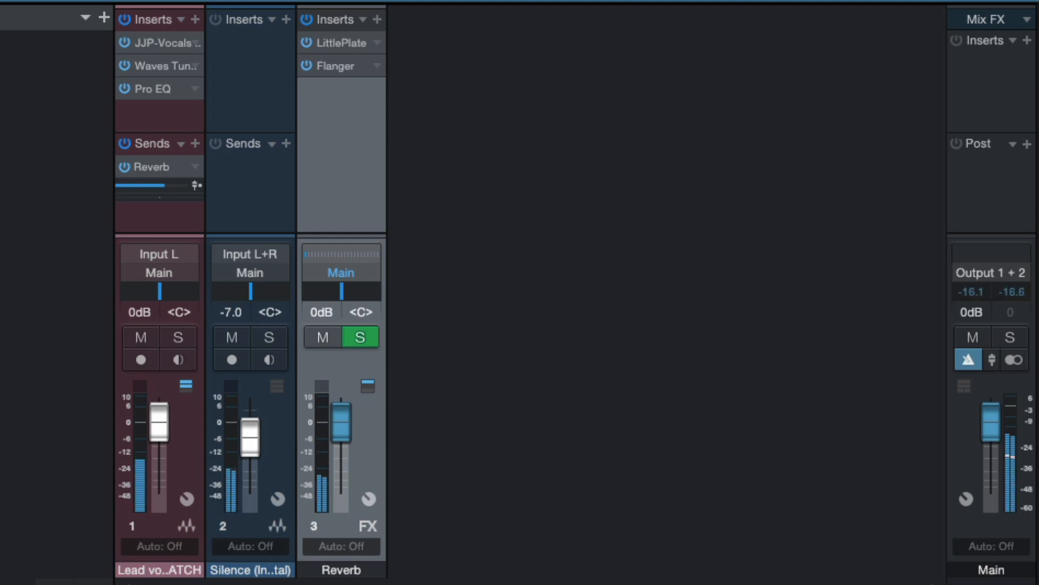
mouse_move(173, 185)
left_mouse_down()
mouse_move(195, 187)
mouse_move(153, 187)
left_mouse_up()
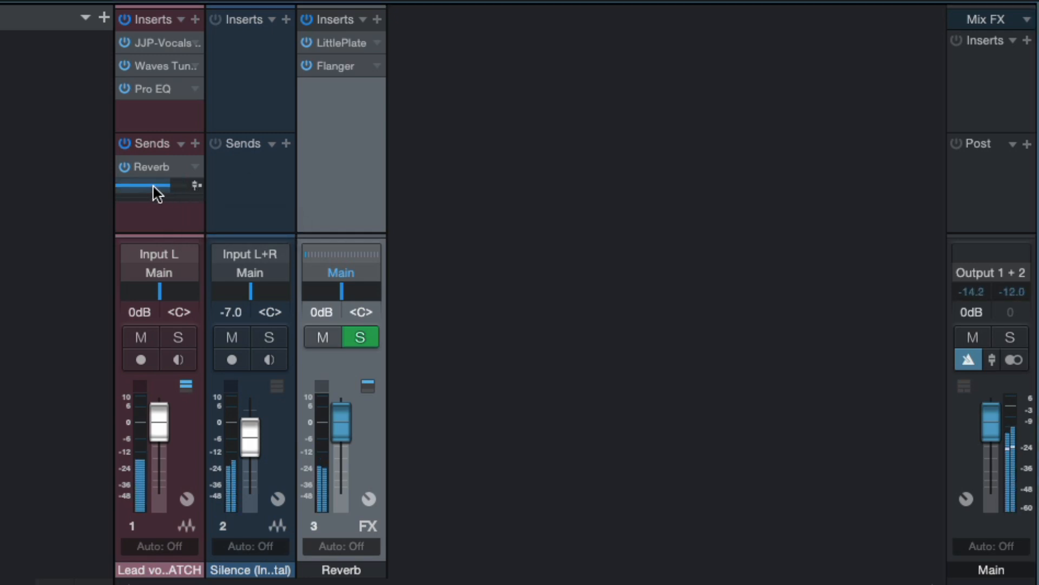
Insert Pro EQ on the Reverb channel with a 37.0 Hz low cut and 2.10 kHz high cut, and readjust the lead vocal's Reverb send level.
left_click(377, 19)
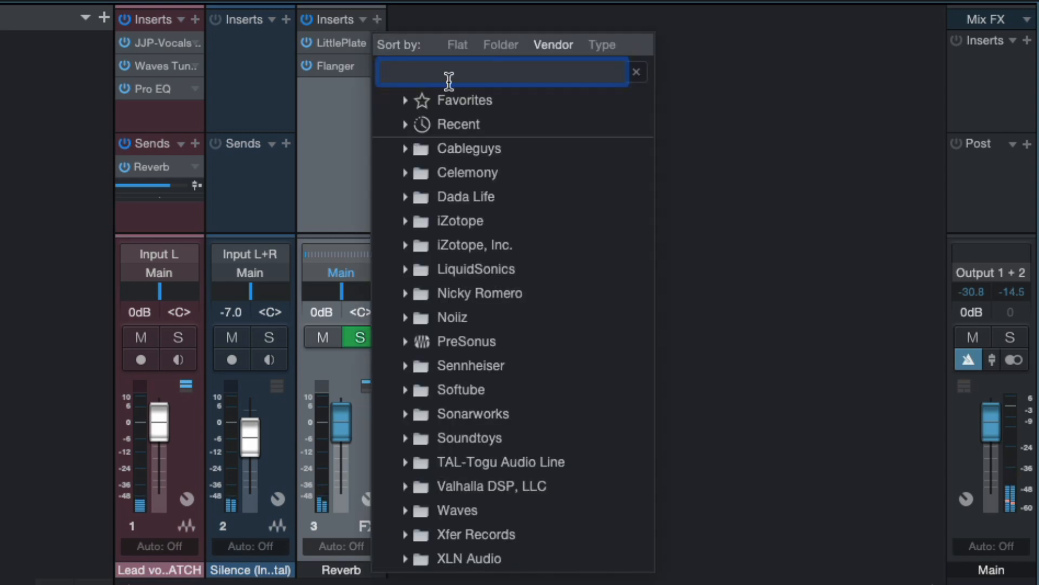
type("pro")
double_click(418, 147)
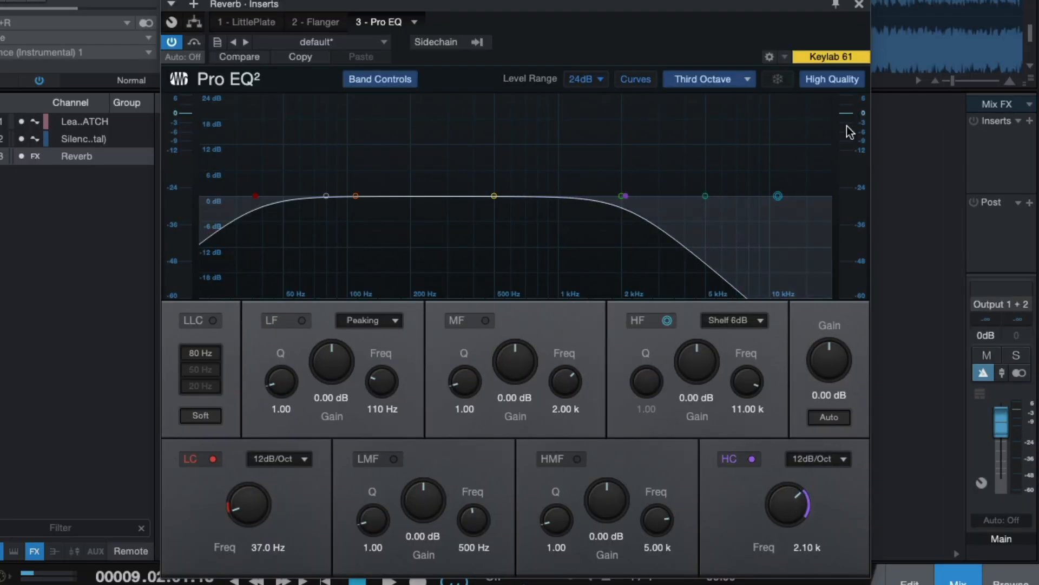
left_click(859, 5)
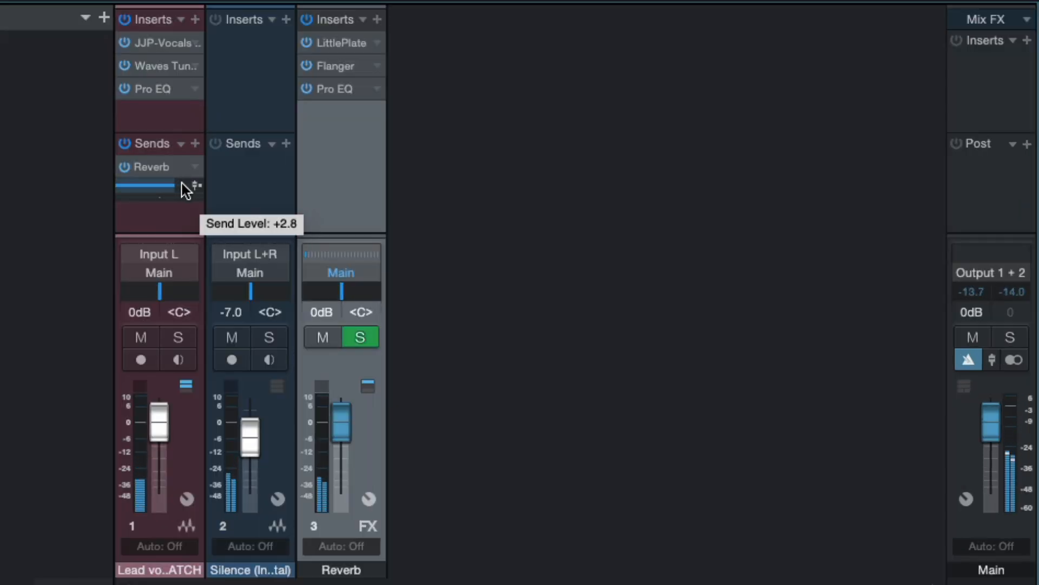
left_click_drag(177, 189, 170, 187)
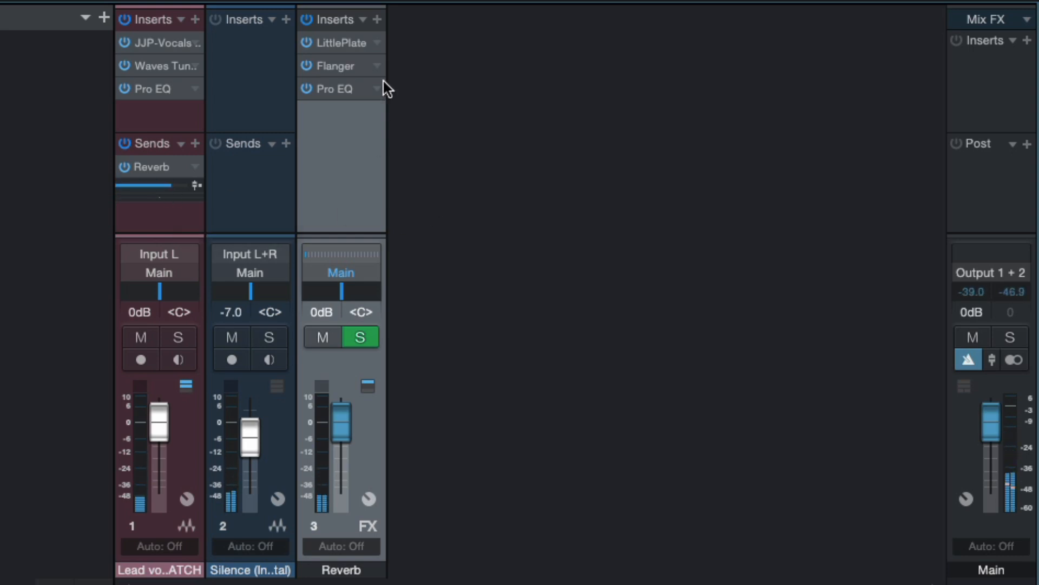
Insert a Compressor on the Reverb channel and enable its sidechain with the lead vocal as the source.
left_click(377, 20)
type("compresso")
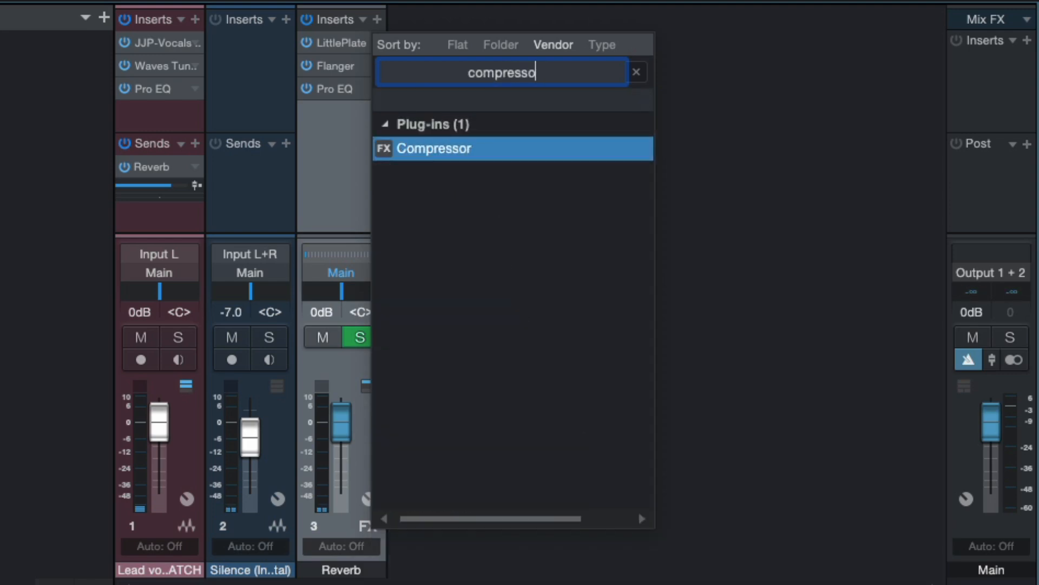
double_click(476, 155)
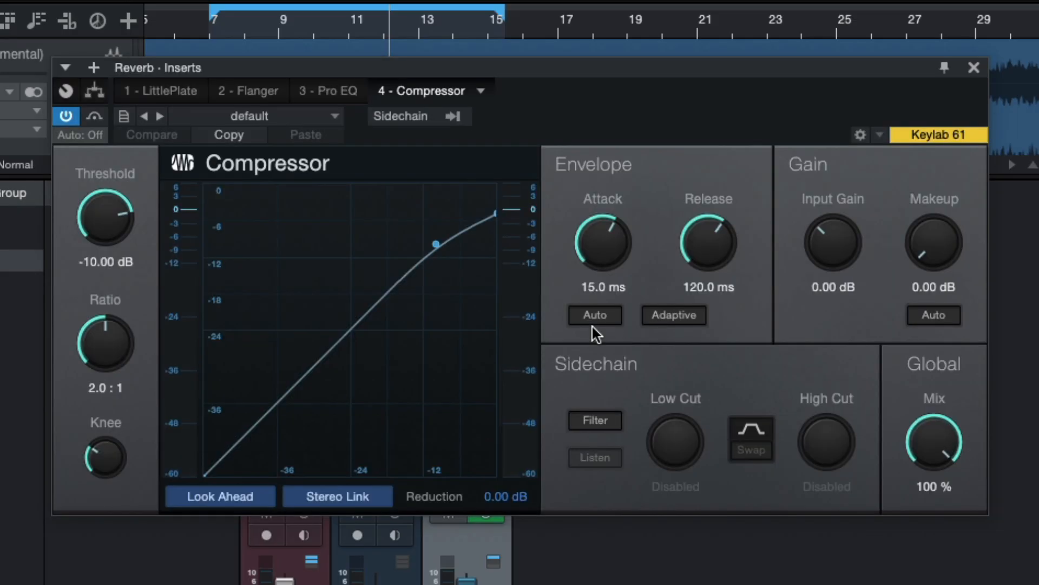
left_click(411, 119)
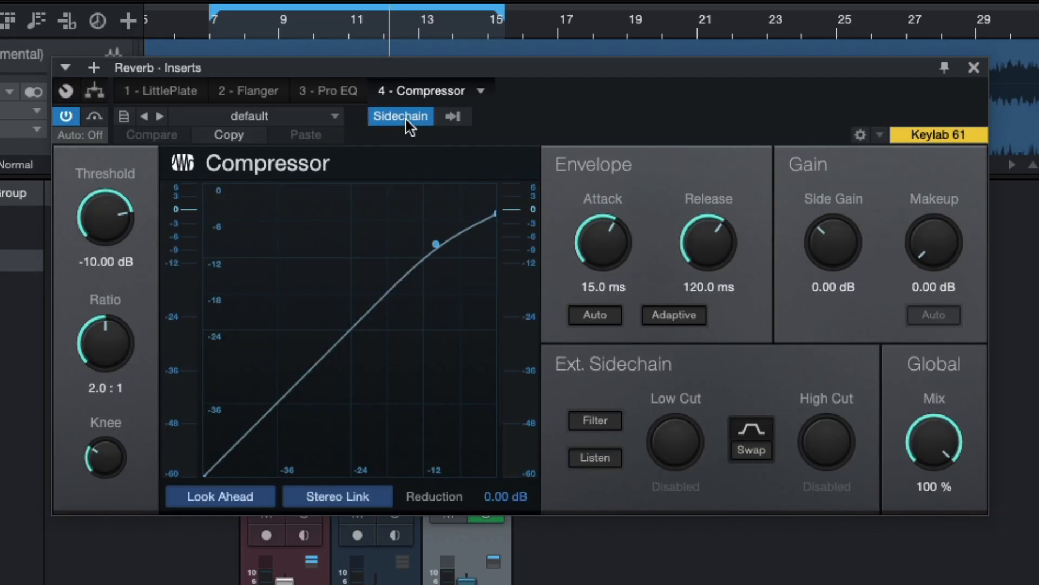
left_click(465, 116)
left_click(461, 141)
Set the sidechained Compressor's threshold to -37.12 dB, attack to 2.32 ms and release to 139.7 ms.
left_click_drag(126, 225, 125, 274)
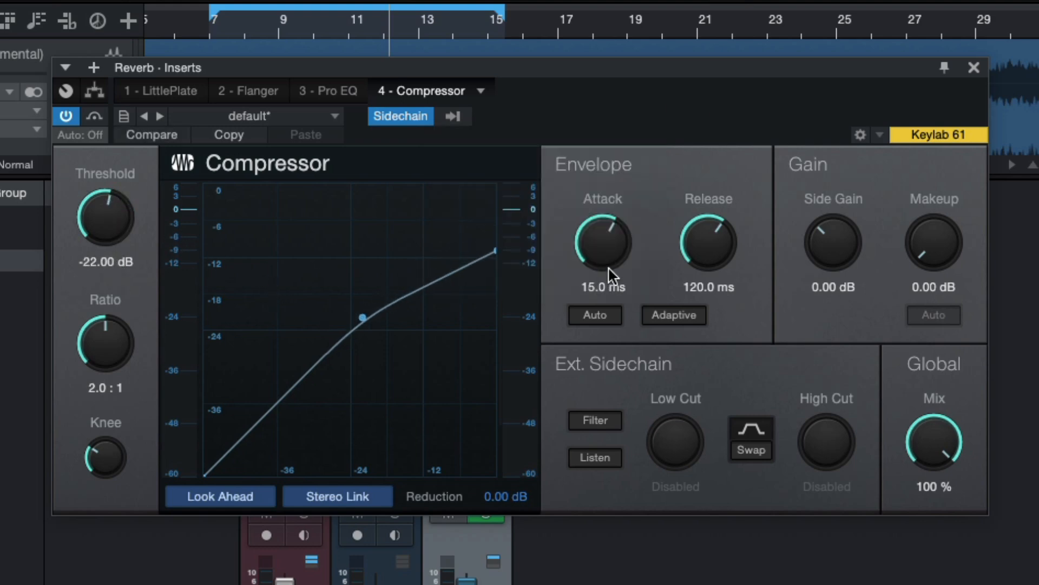
left_click_drag(612, 273, 590, 281)
left_click_drag(709, 242, 709, 230)
left_click_drag(603, 242, 603, 260)
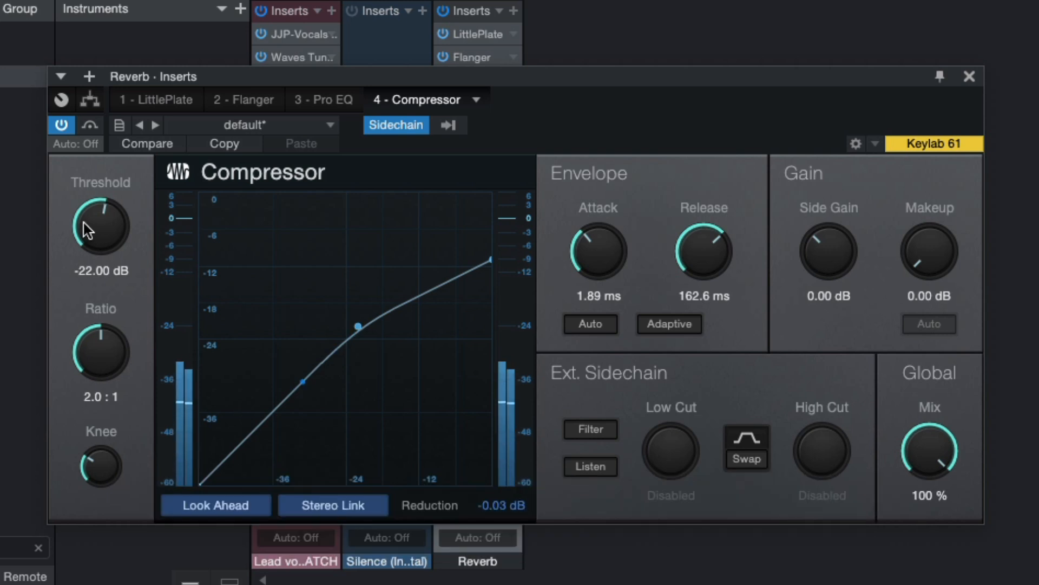
left_click_drag(83, 222, 83, 310)
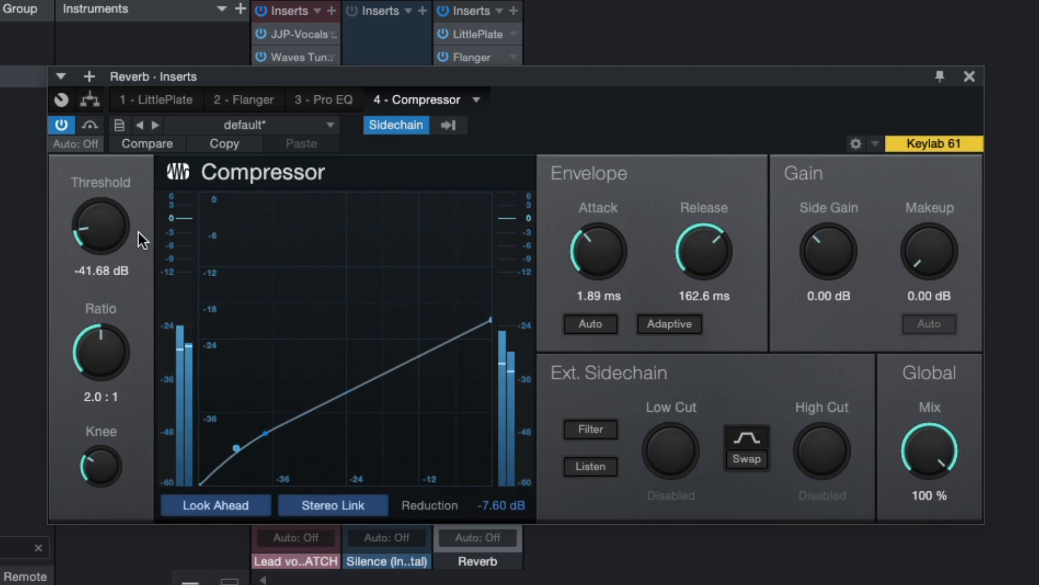
left_click_drag(120, 224, 121, 211)
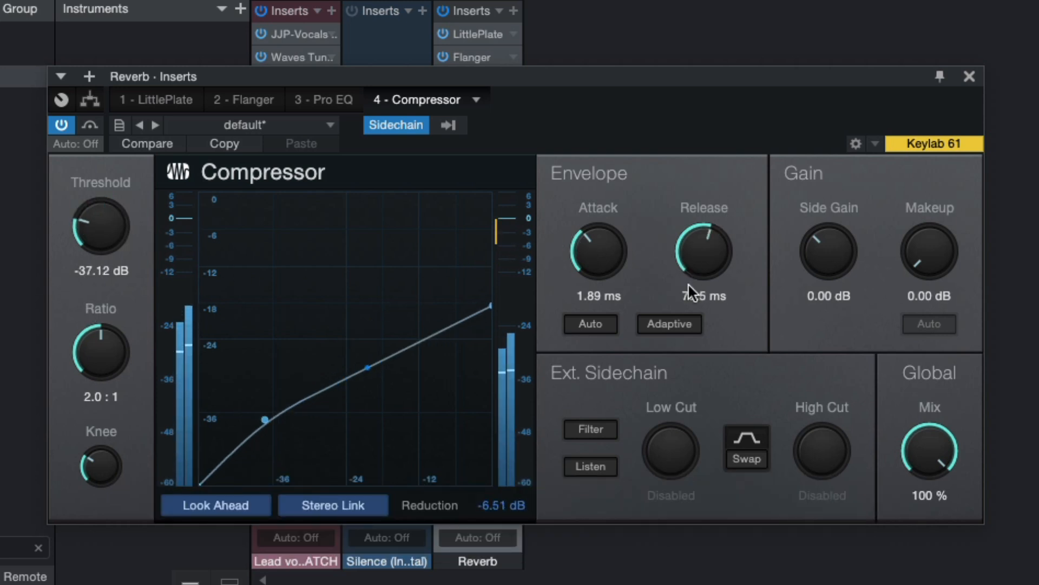
left_click_drag(688, 282, 713, 252)
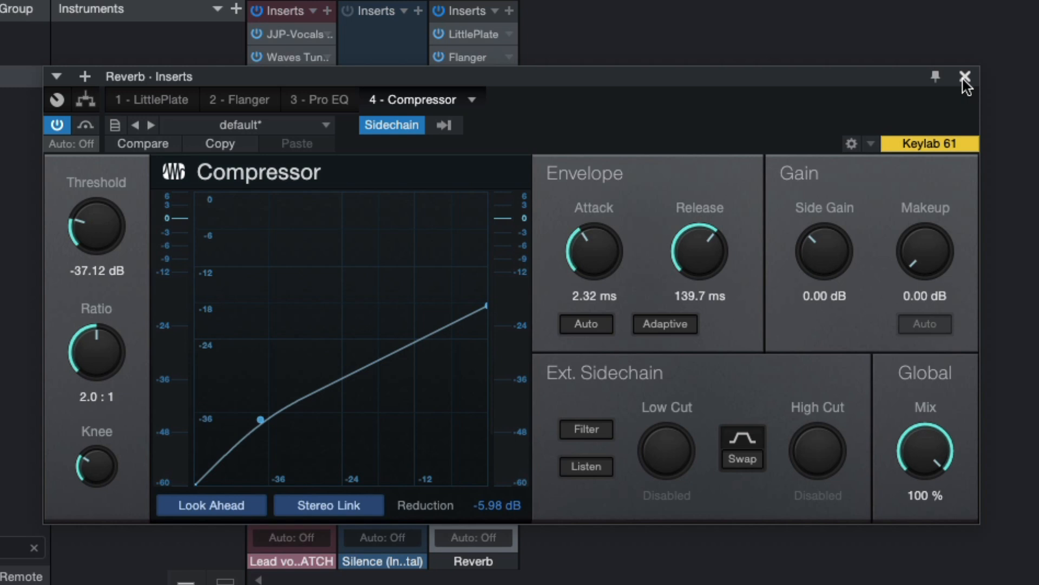
left_click(965, 78)
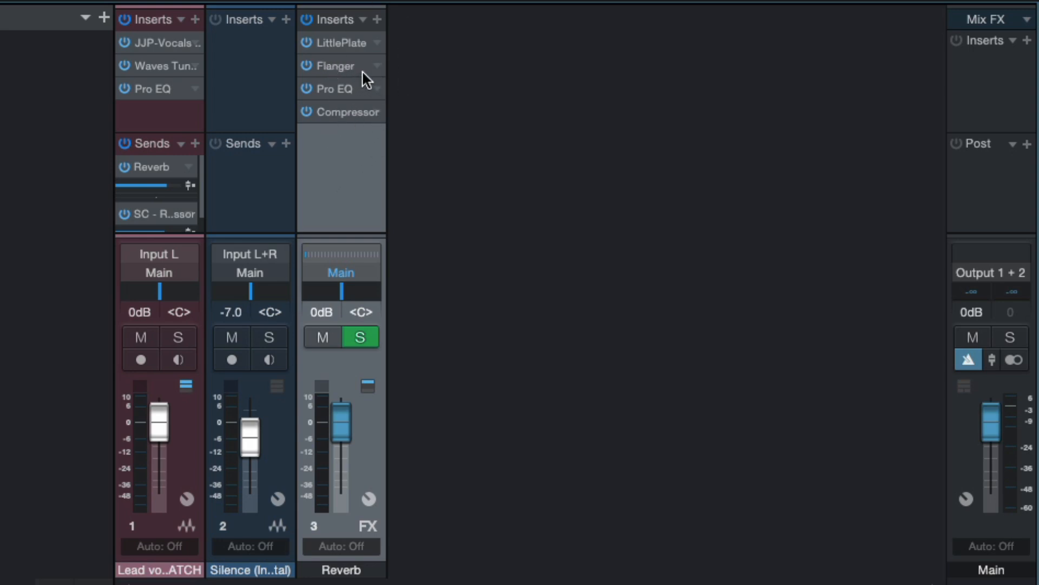
Solo the lead vocal to audition its Reverb send during playback, and bypass the Flanger on the Reverb channel.
left_click(161, 103)
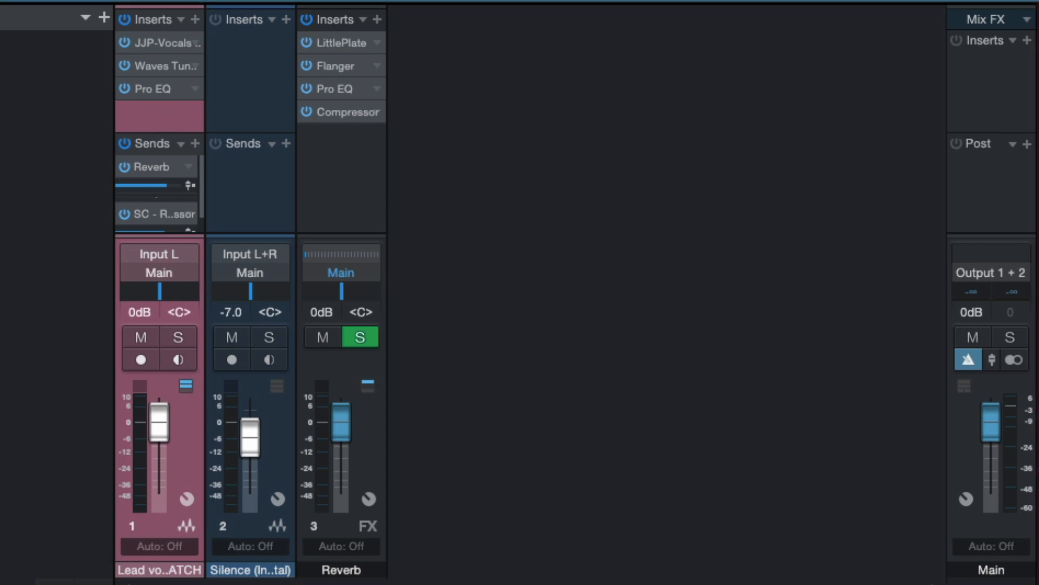
left_click(178, 336)
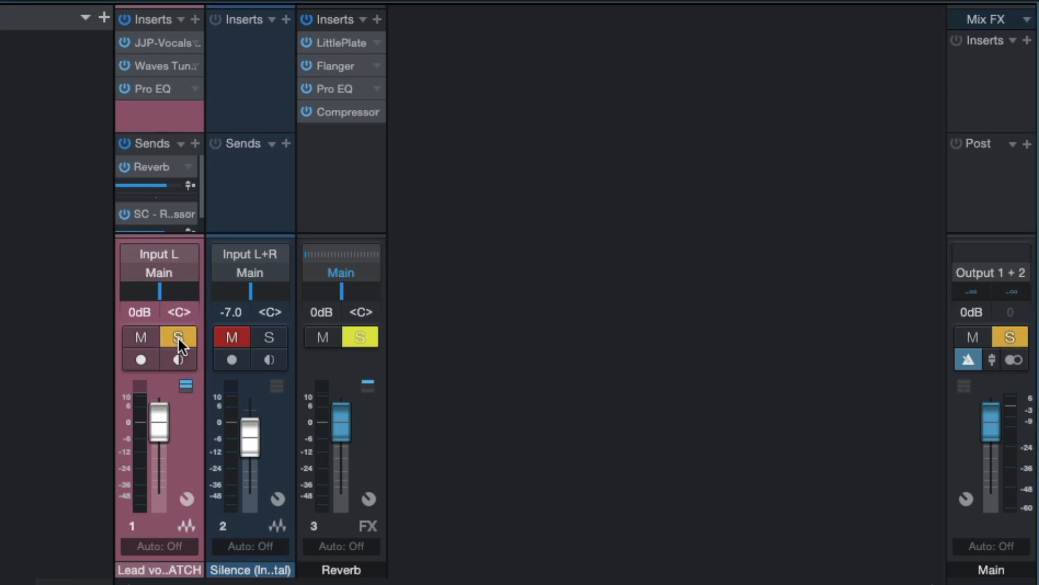
key("space")
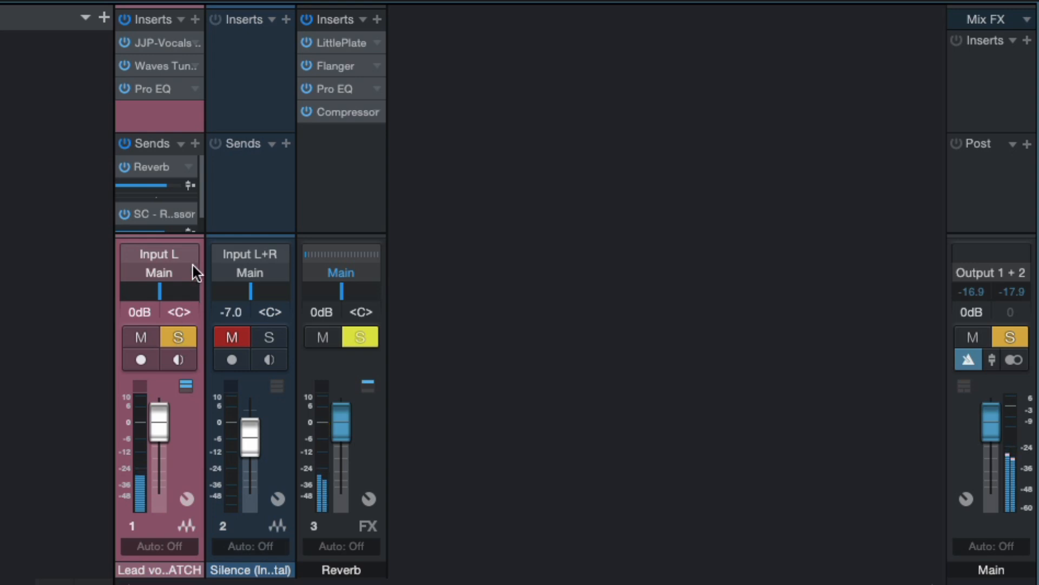
left_click(124, 166)
left_click(324, 184)
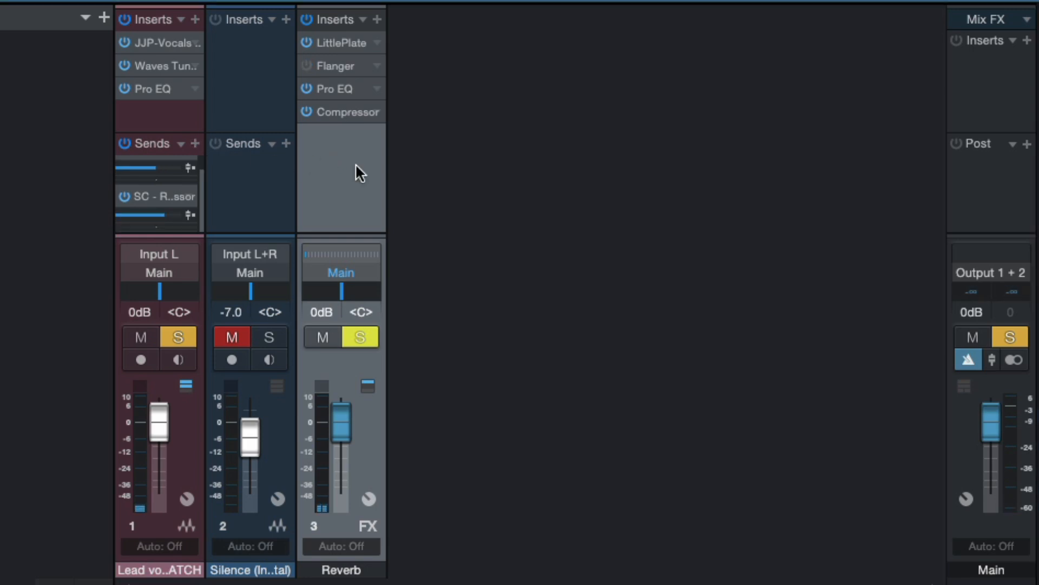
Add a new FX channel to the mixer and insert ValhallaDelay on it.
right_click(459, 217)
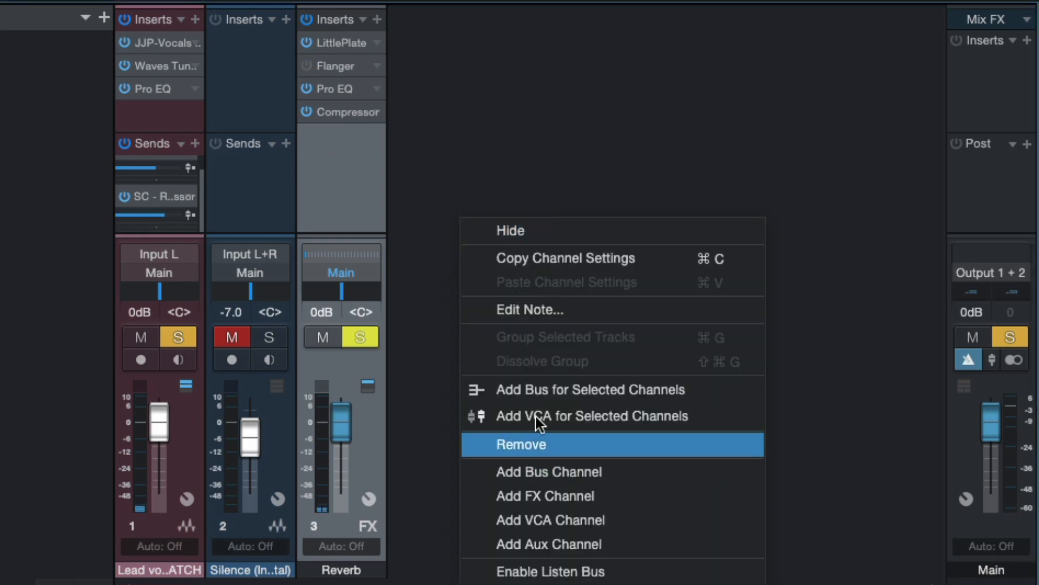
left_click(576, 495)
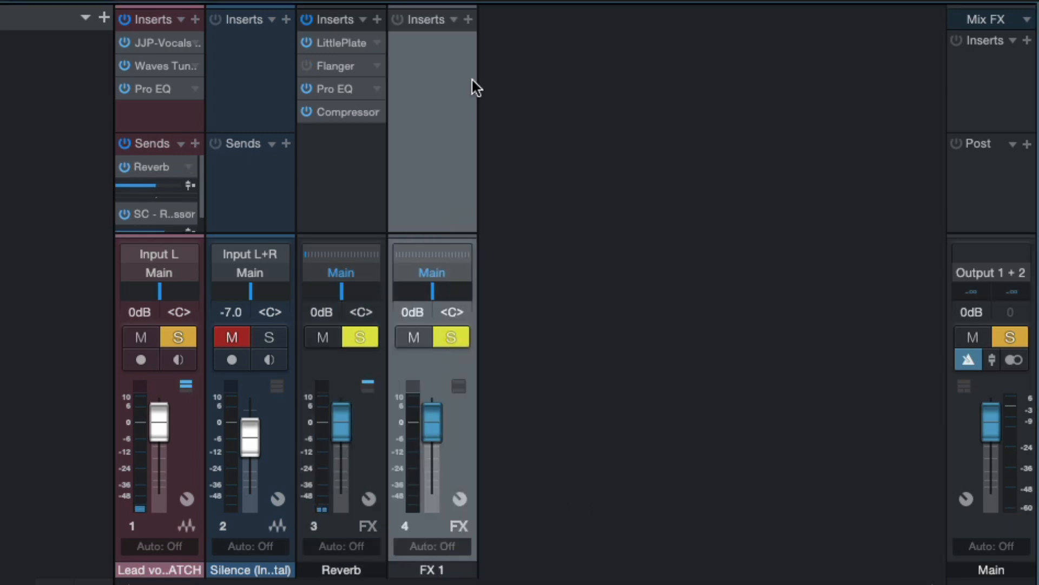
left_click(469, 20)
type("Valha")
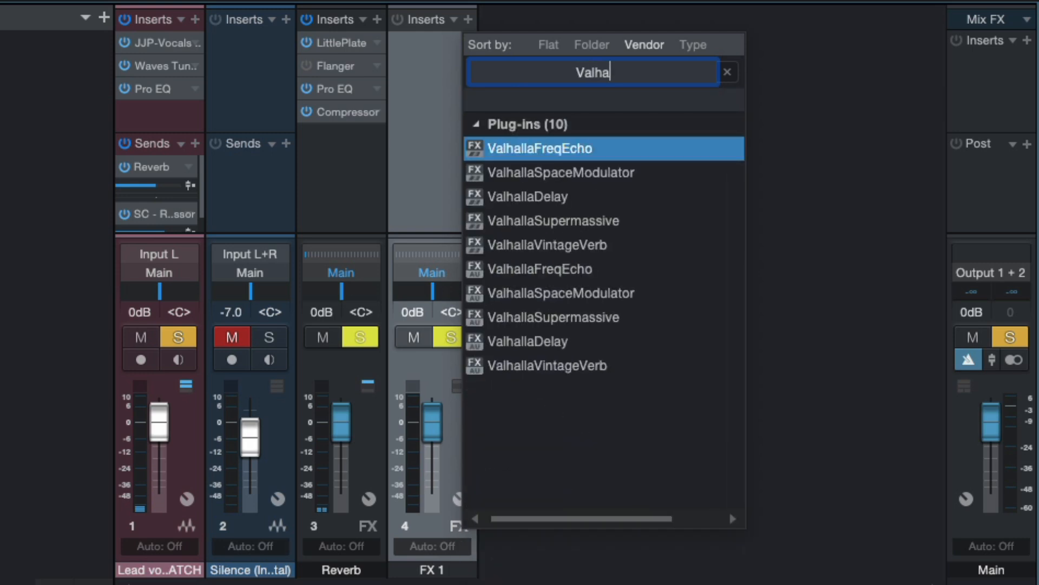
left_click(560, 204)
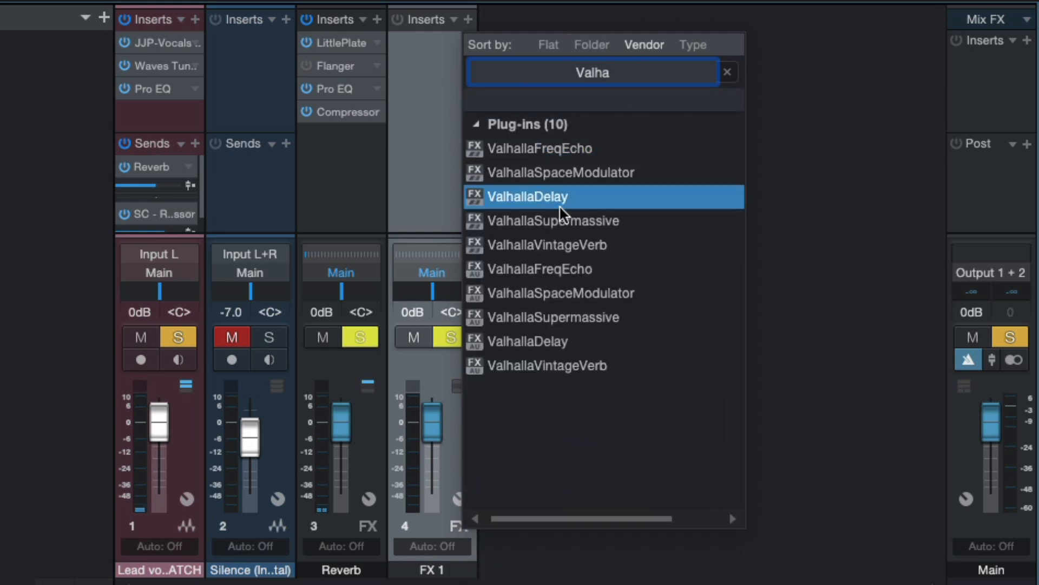
double_click(558, 202)
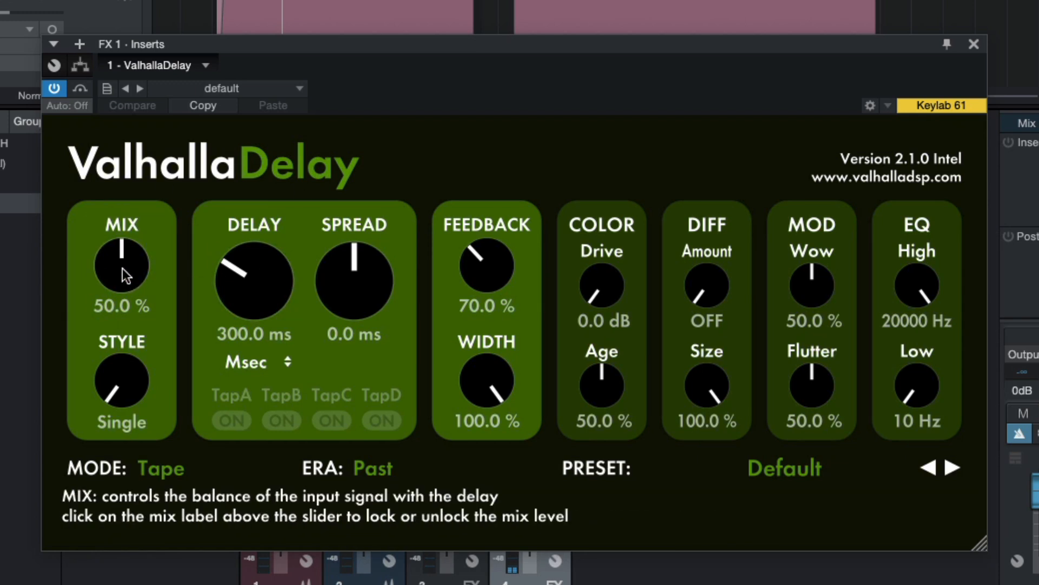
Try ValhallaDelay's mix at 100 %, and bring it back down to about 51.1 %.
left_click_drag(122, 269, 124, 162)
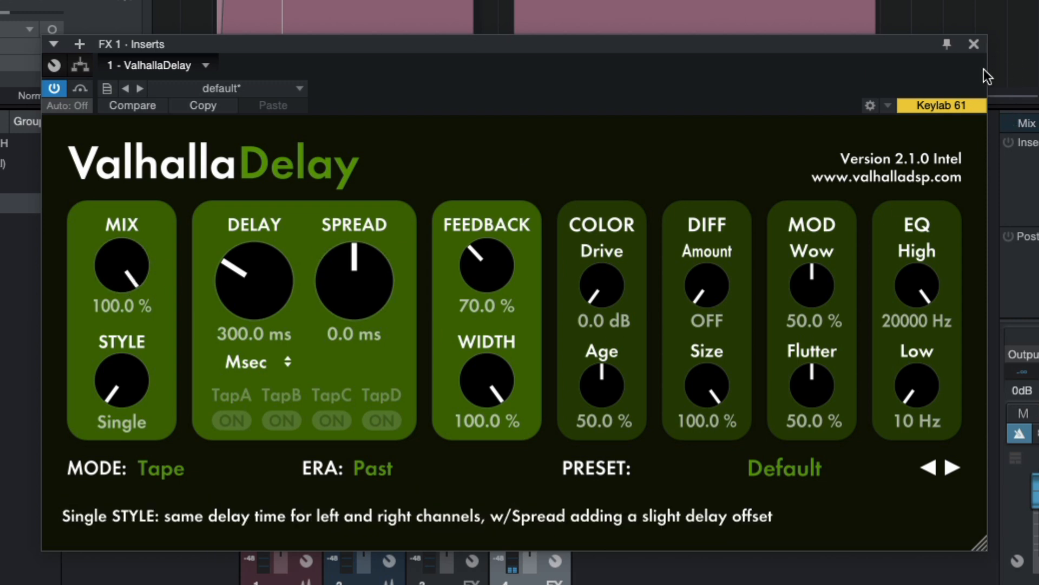
left_click_drag(116, 286, 111, 389)
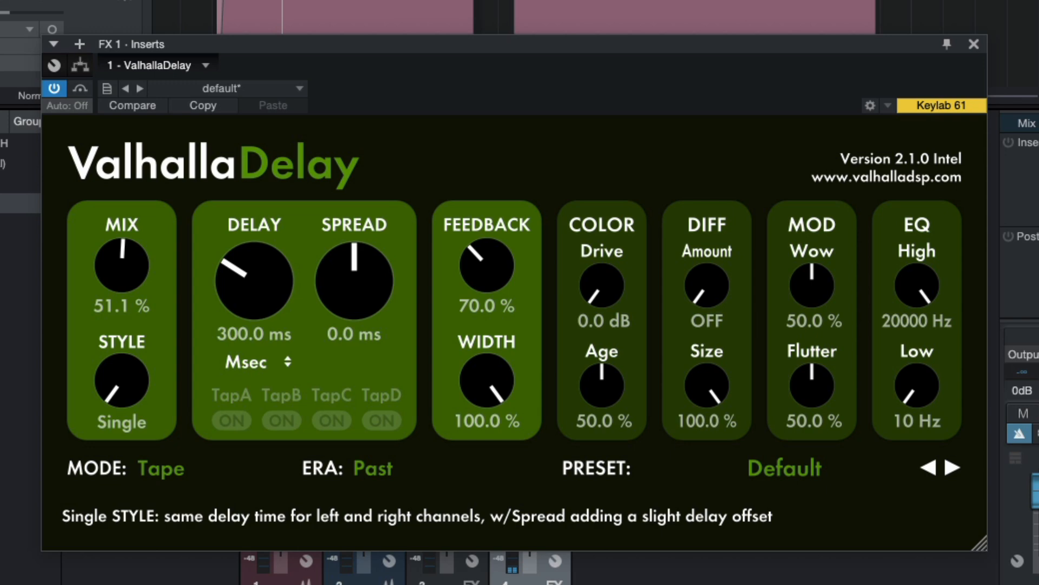
left_click(972, 44)
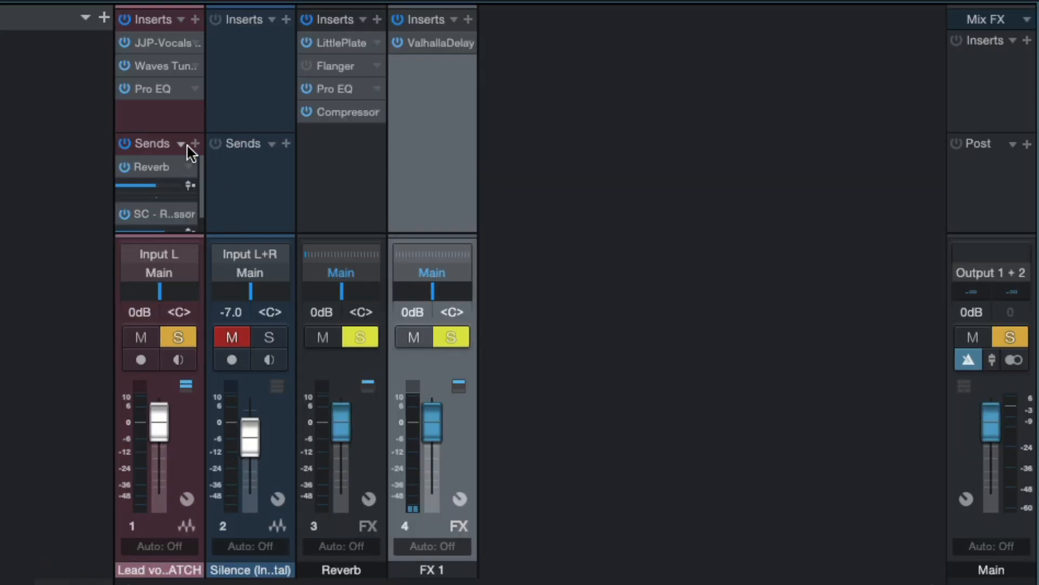
Add a send from the lead vocal to the new FX channel and rename that channel Delay.
left_click(313, 235)
left_click(256, 216)
double_click(432, 568)
type("elay")
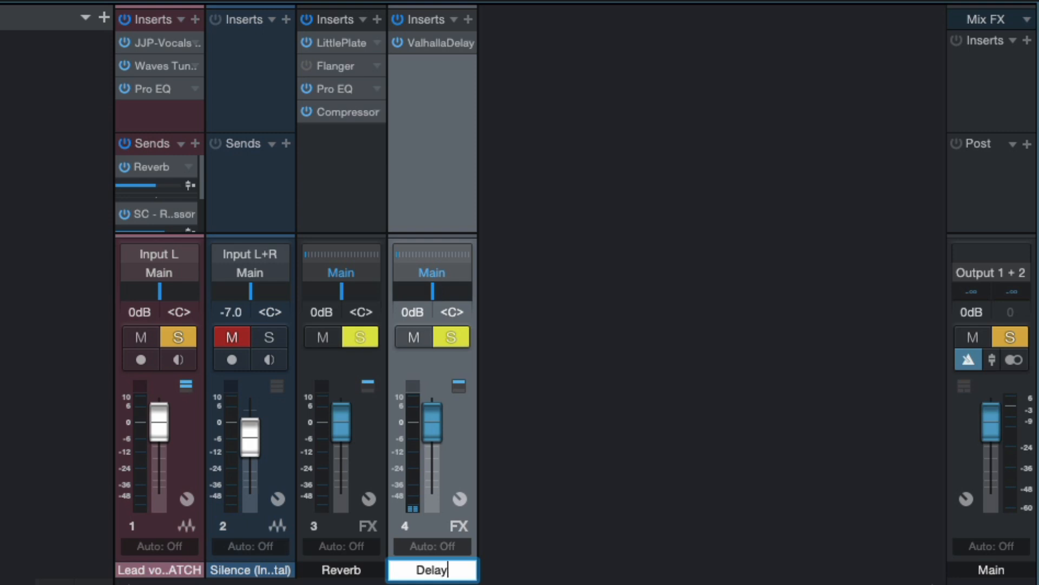
key("Return")
left_click(155, 123)
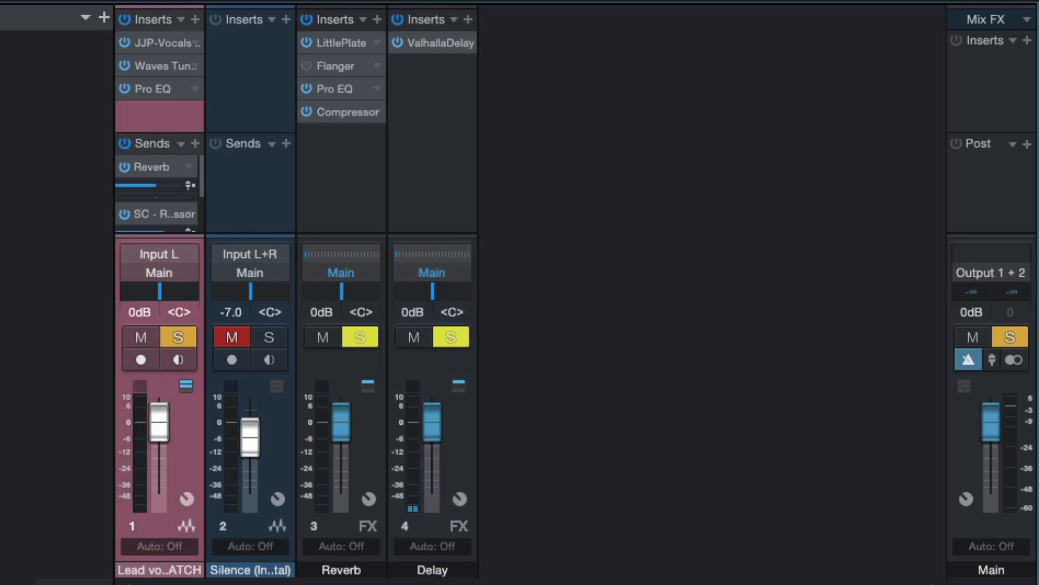
left_click(460, 142)
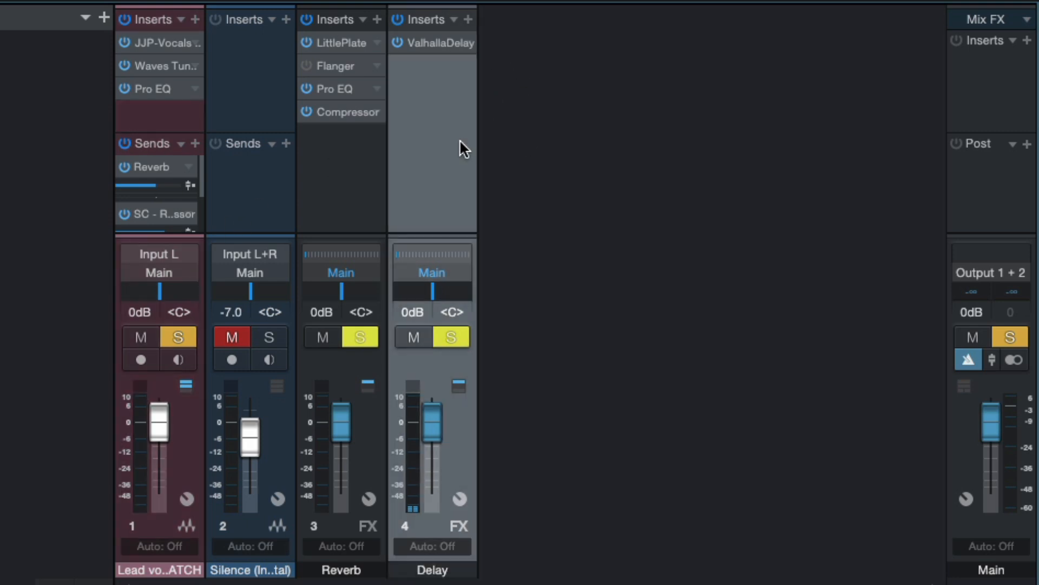
Raise the lead vocal's Delay send level slightly during playback.
left_click_drag(200, 170, 181, 214)
mouse_move(167, 212)
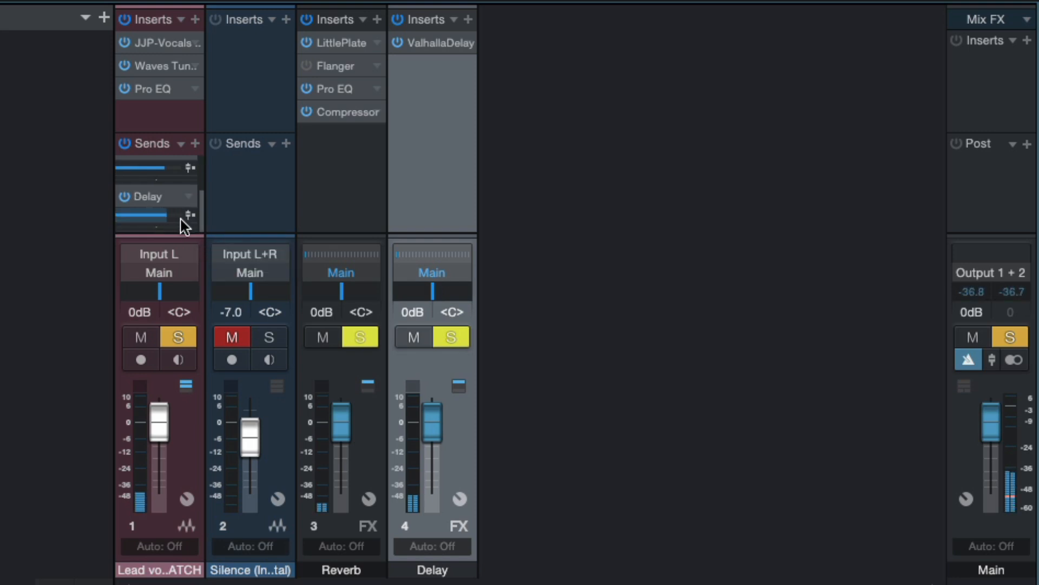
left_click_drag(169, 213, 175, 213)
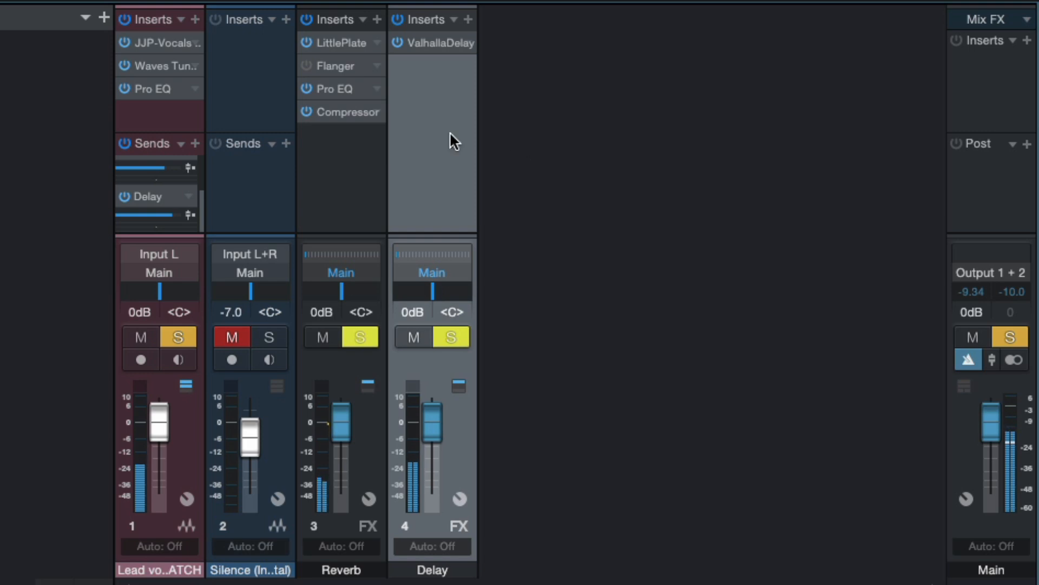
Set ValhallaDelay's mix to 100 % on the Delay channel.
double_click(426, 43)
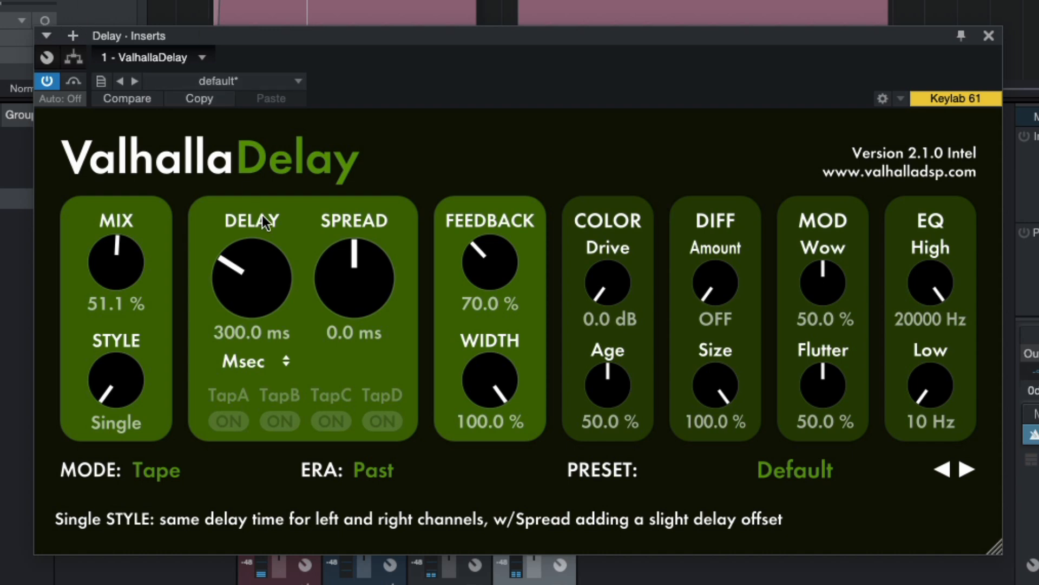
scroll(114, 247, "up", 1)
left_click_drag(113, 246, 115, 23)
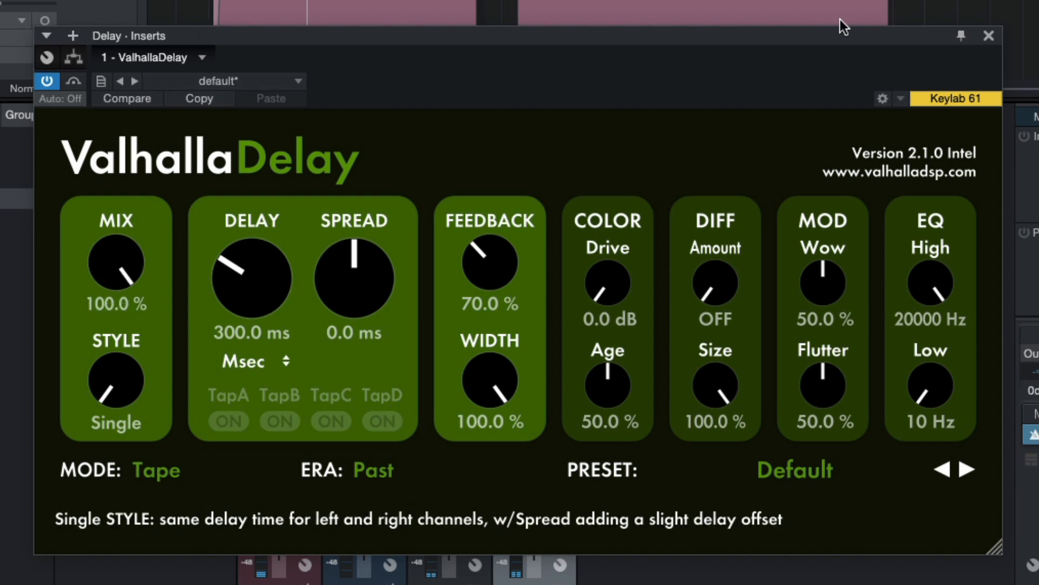
left_click(989, 36)
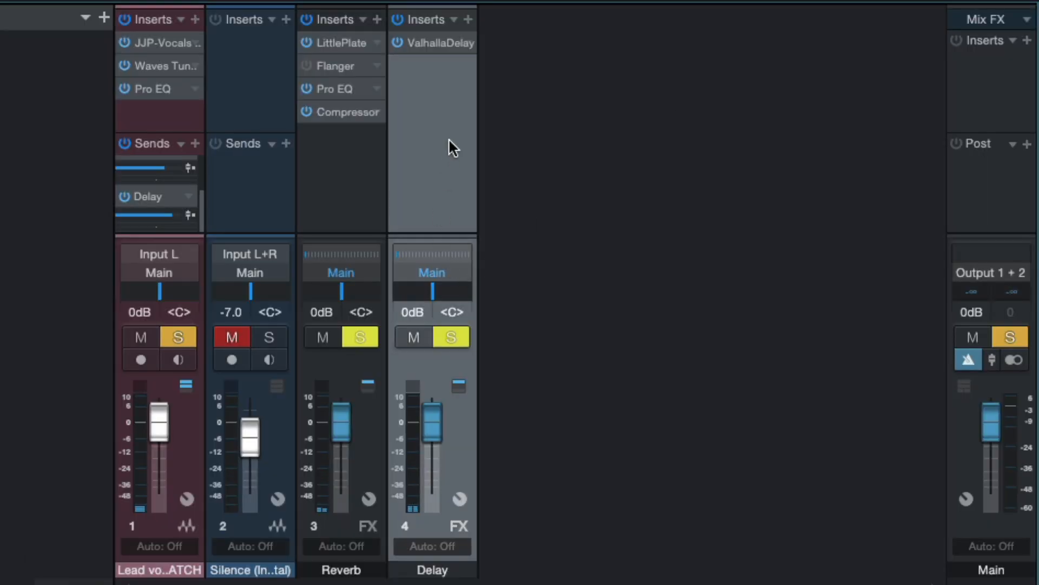
Lower the lead vocal's Delay send to under half of its level range.
mouse_move(151, 220)
left_mouse_down()
mouse_move(138, 219)
mouse_move(161, 216)
left_mouse_up()
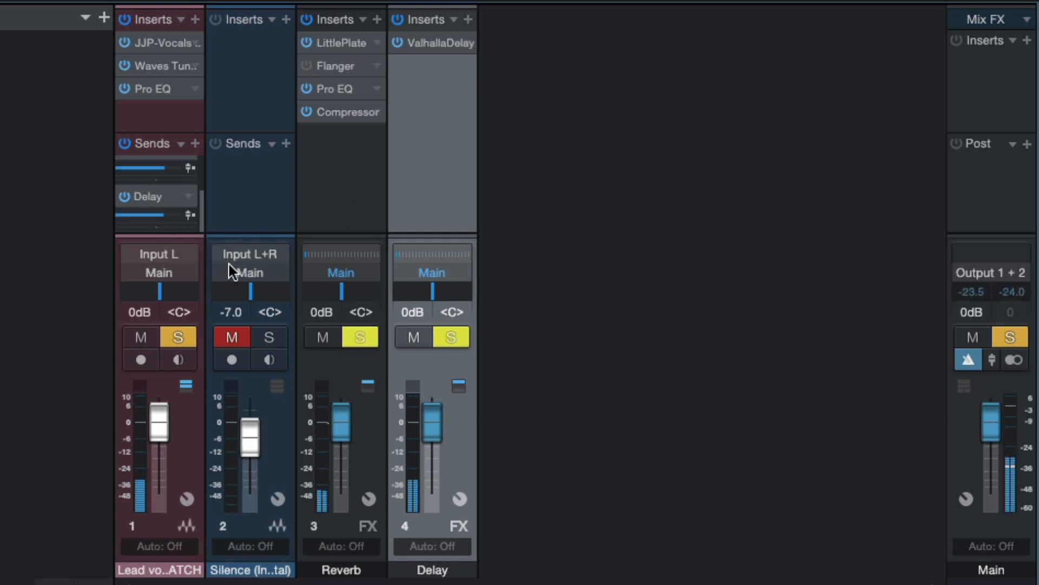
left_click_drag(169, 220, 145, 222)
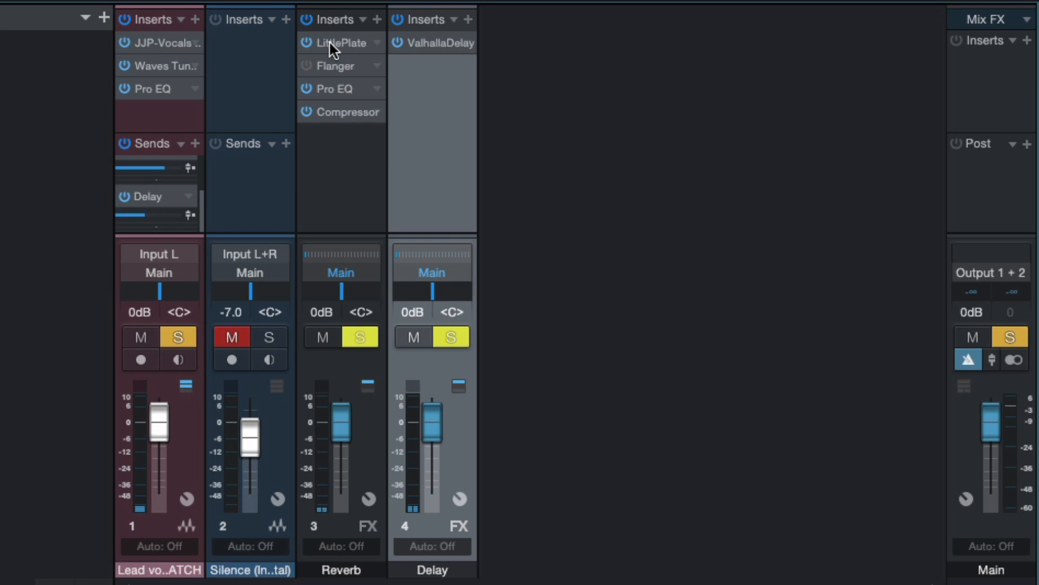
Copy LittlePlate from the Reverb channel to the Delay channel, with its mix at about halfway and a slightly shorter decay.
left_click_drag(339, 41, 422, 75)
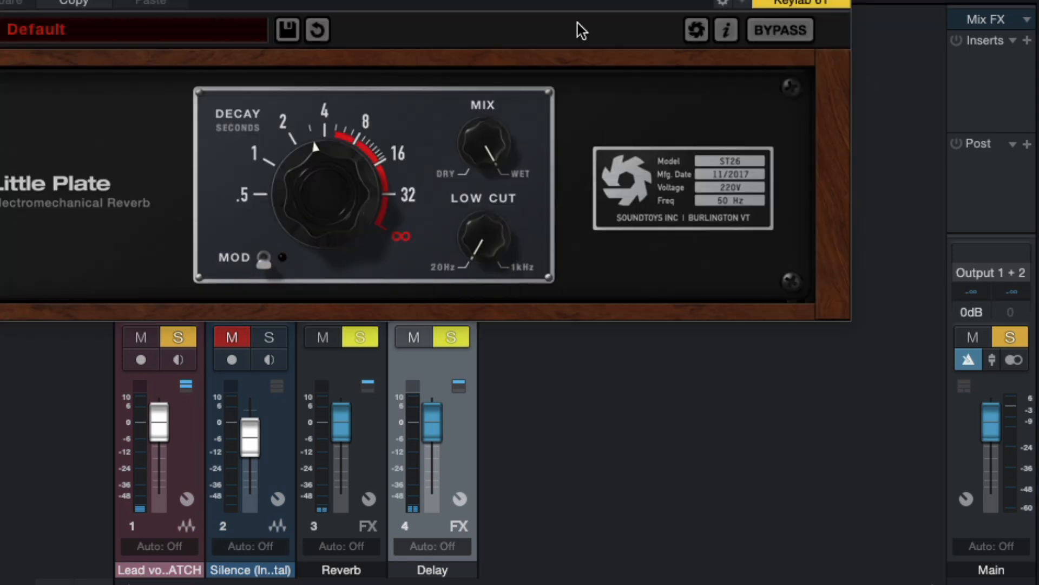
left_click_drag(485, 143, 493, 255)
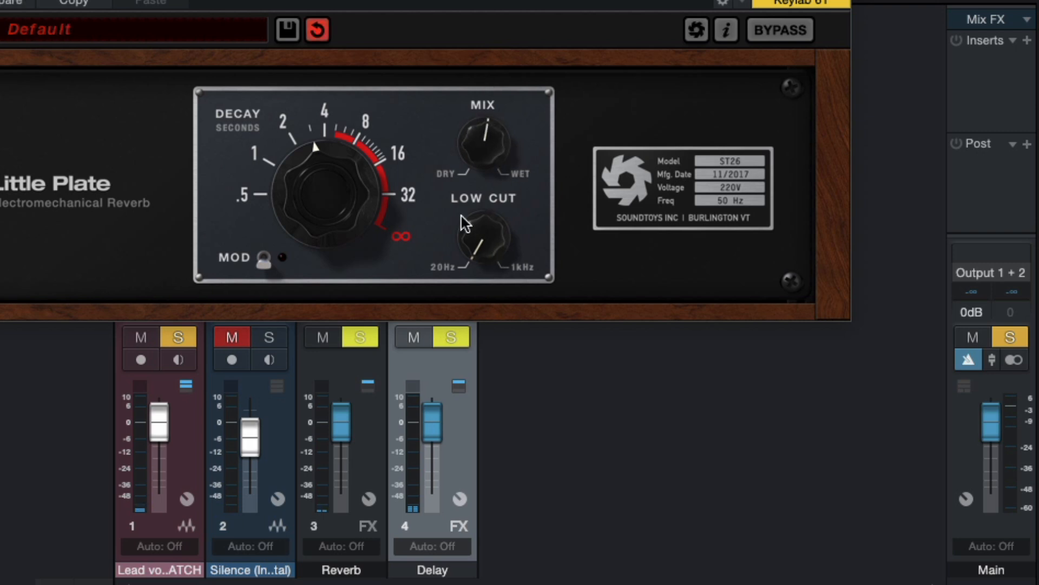
key("space")
left_click_drag(329, 206, 330, 209)
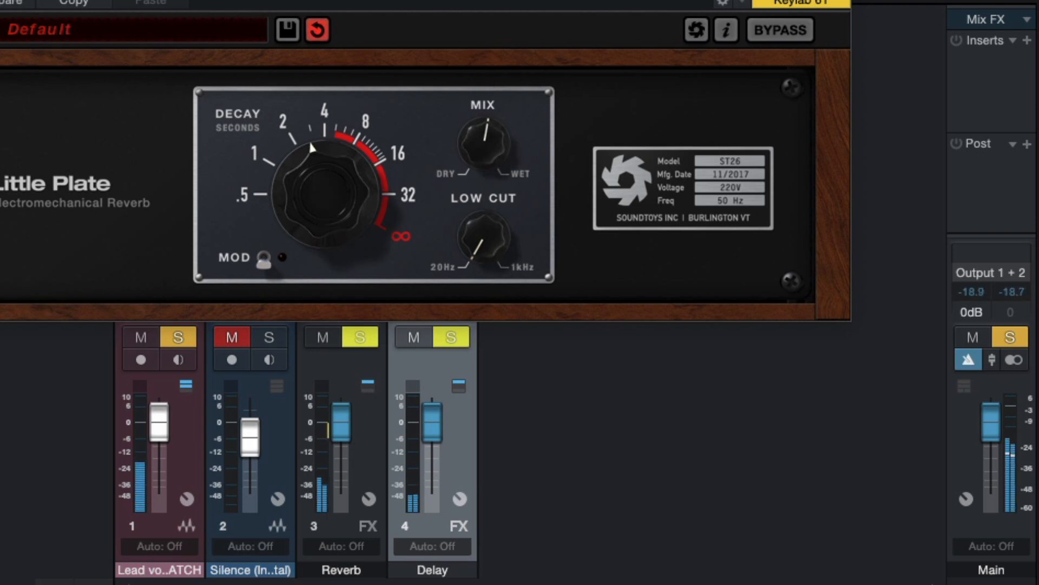
left_click(843, 1)
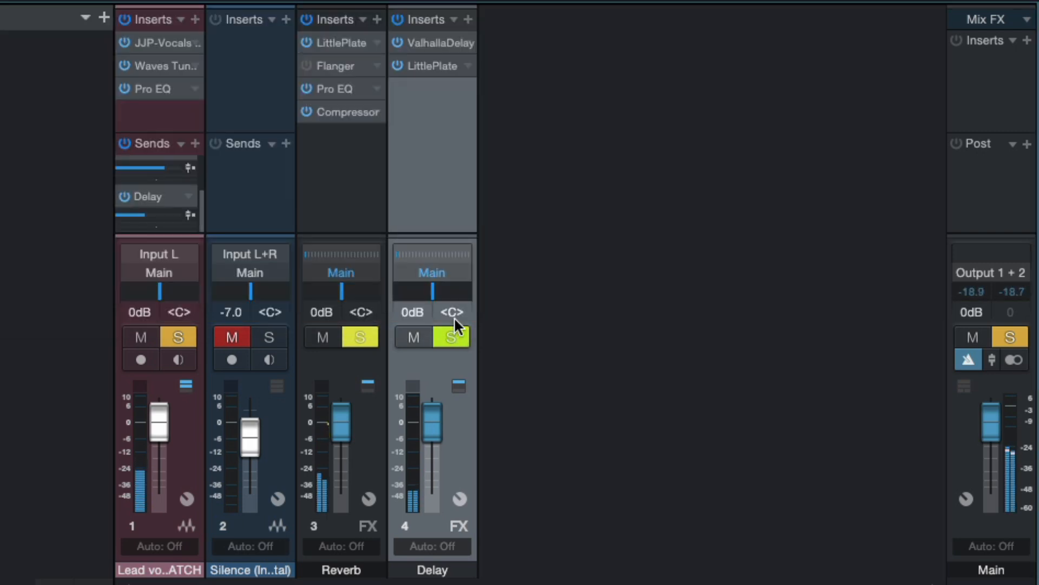
Load the quarter-note preset LOFI-QuarterNoteEcho in ValhallaDelay and set its mix to 100 %.
left_click(435, 40)
left_click_drag(919, 274, 924, 389)
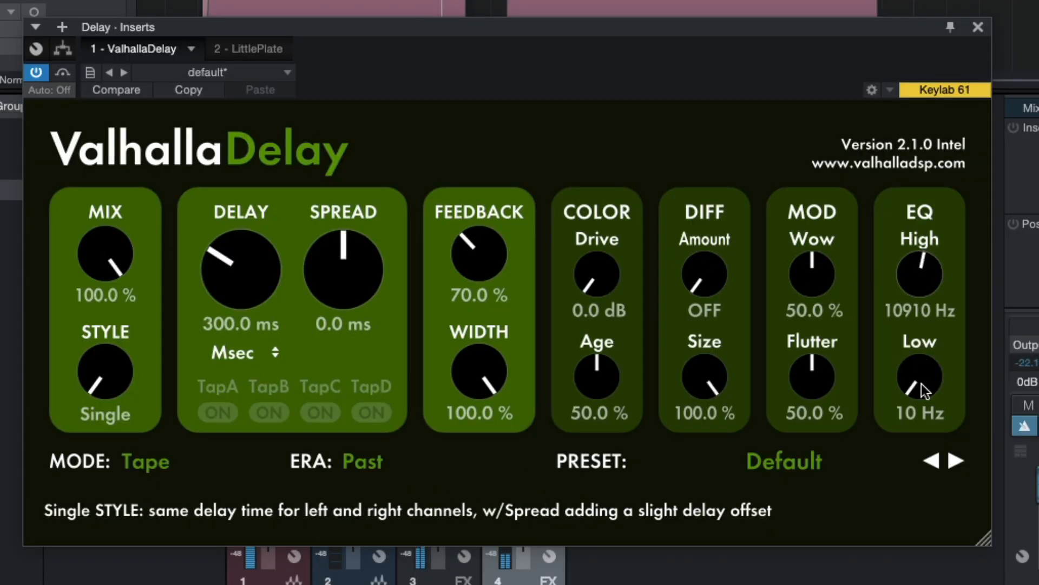
left_click(229, 353)
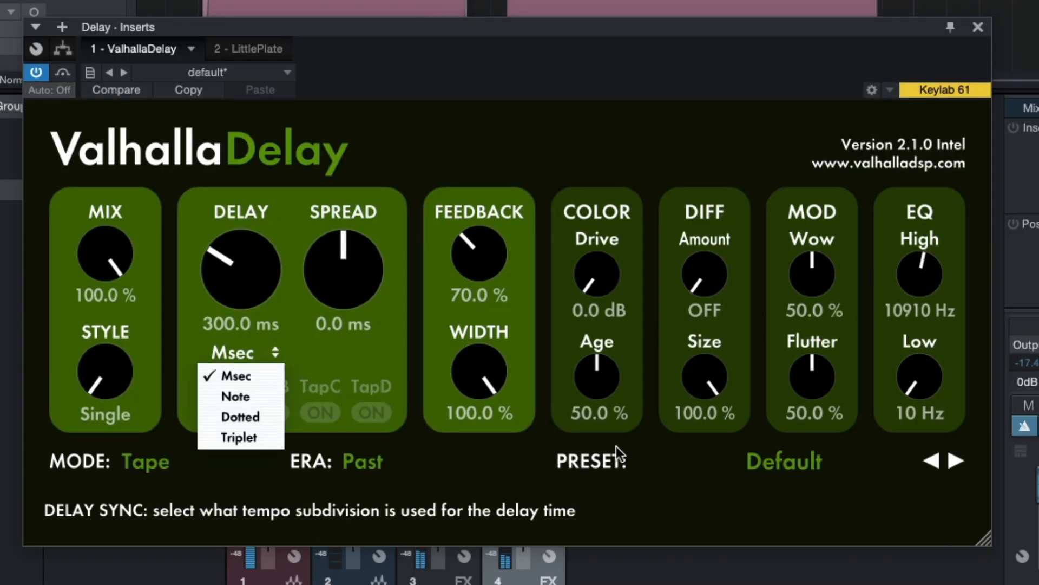
left_click(785, 460)
mouse_move(771, 235)
mouse_move(934, 244)
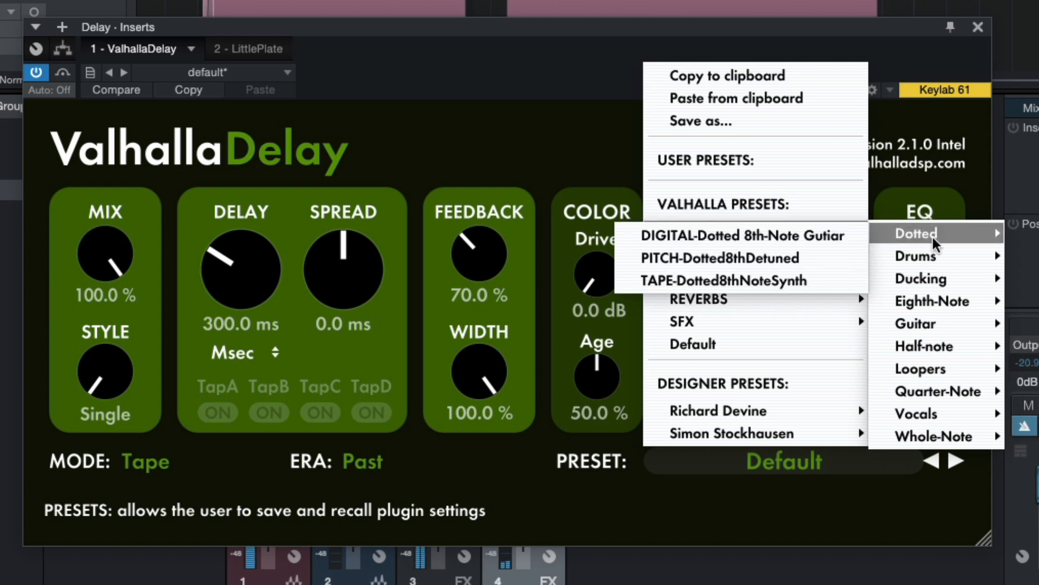
mouse_move(953, 390)
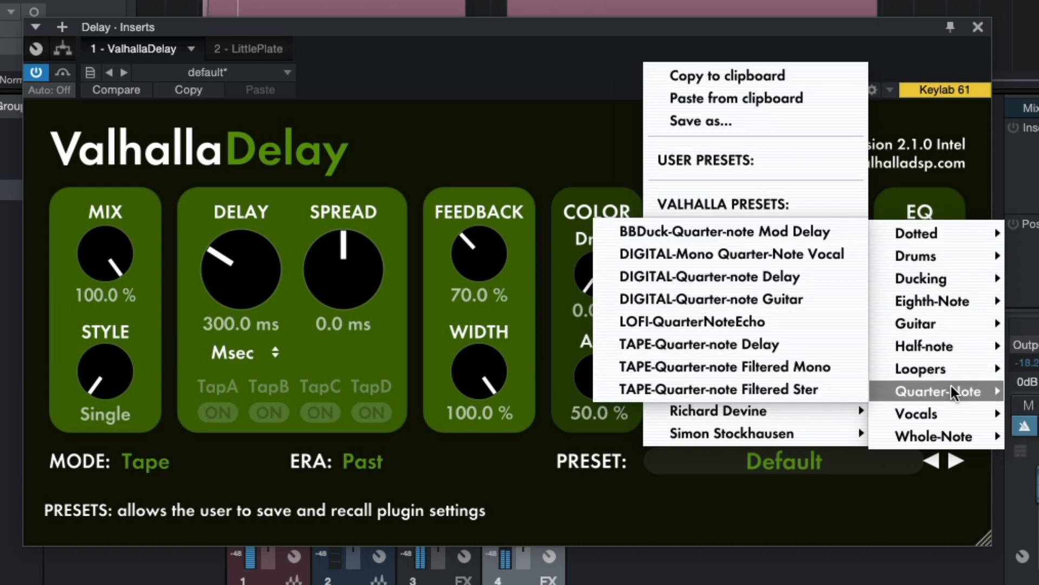
left_click(720, 321)
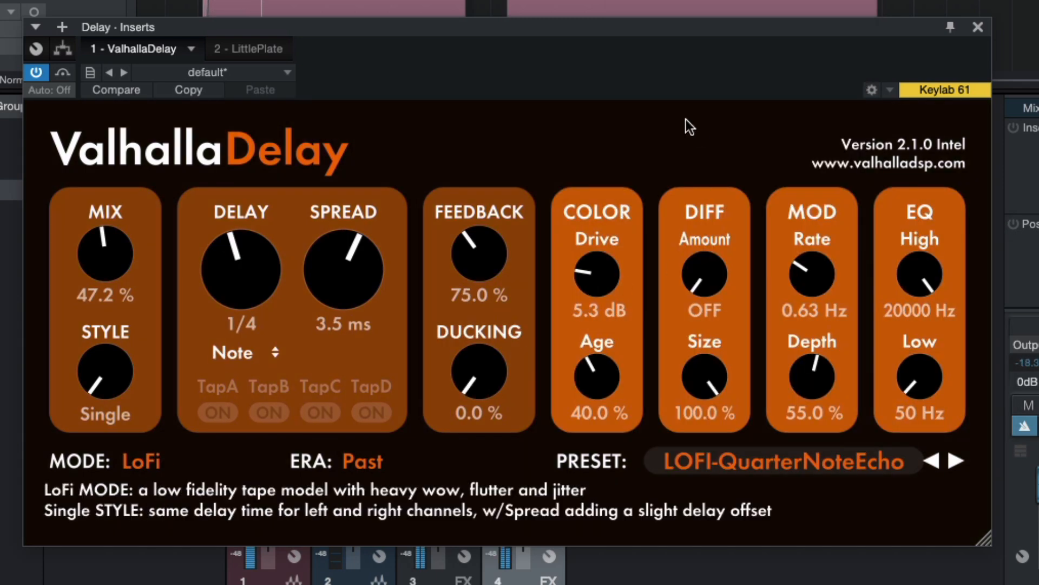
left_click_drag(105, 253, 111, 1)
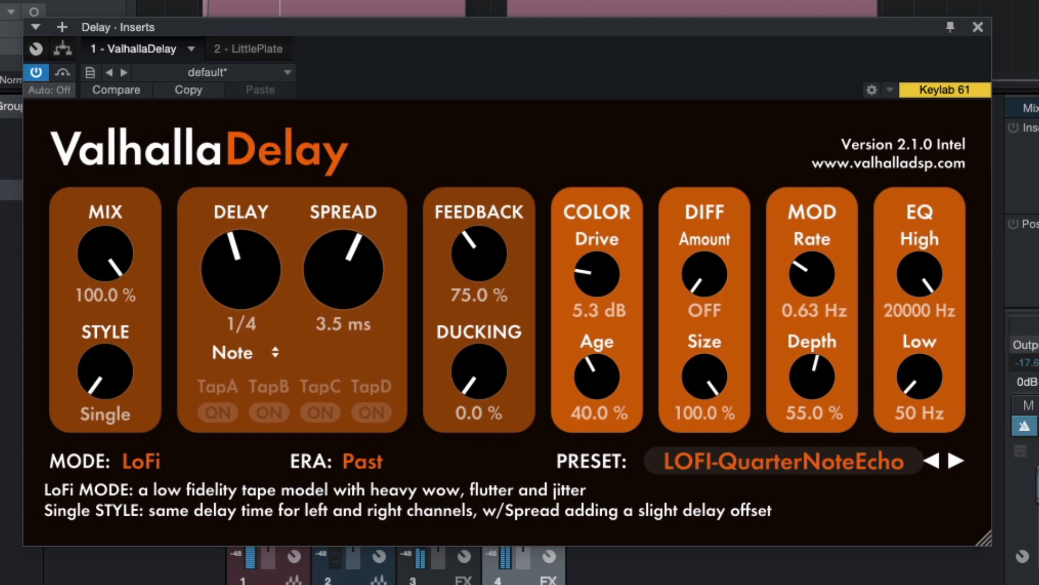
left_click(977, 27)
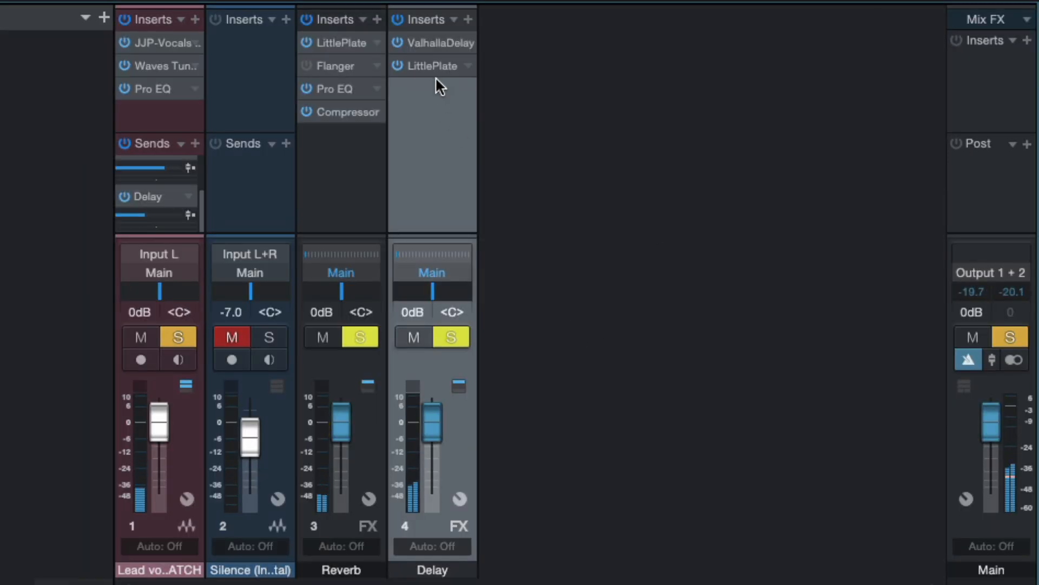
Raise the Delay channel's fader to +5.9 dB with LittlePlate bypassed for comparison, and re-enable LittlePlate.
left_click(397, 66)
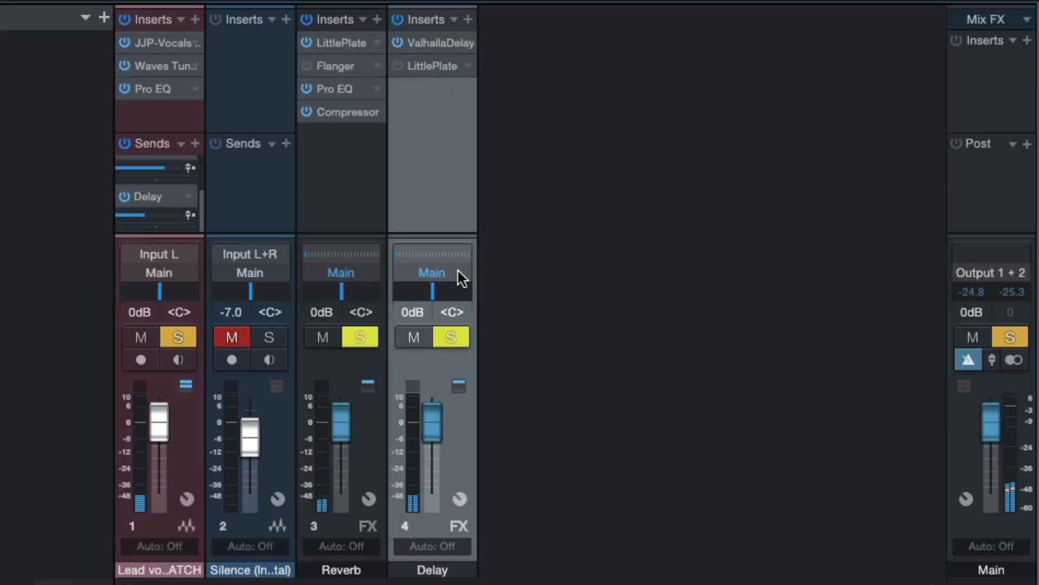
left_click_drag(430, 442, 423, 417)
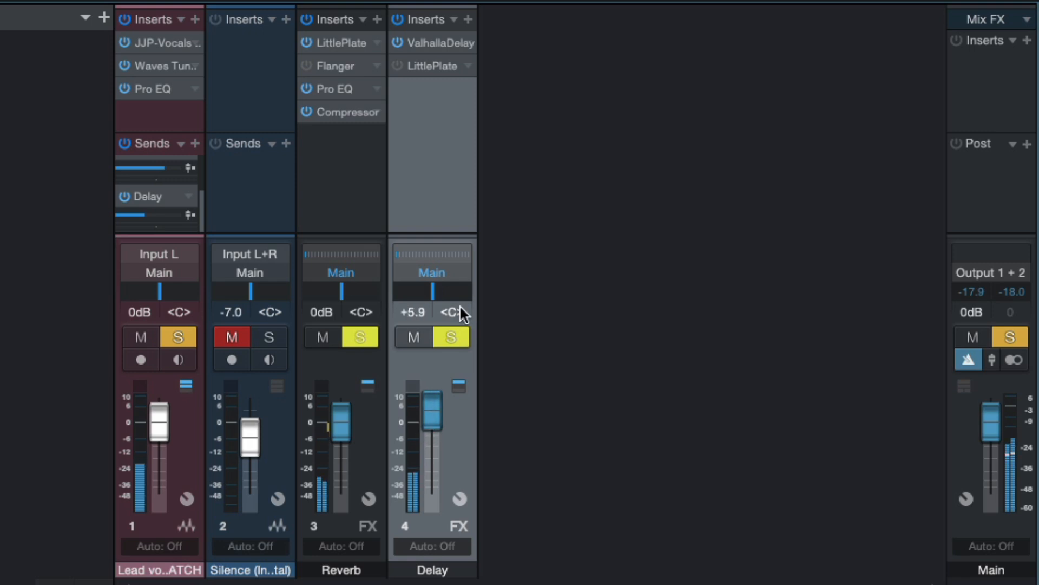
left_click(396, 65)
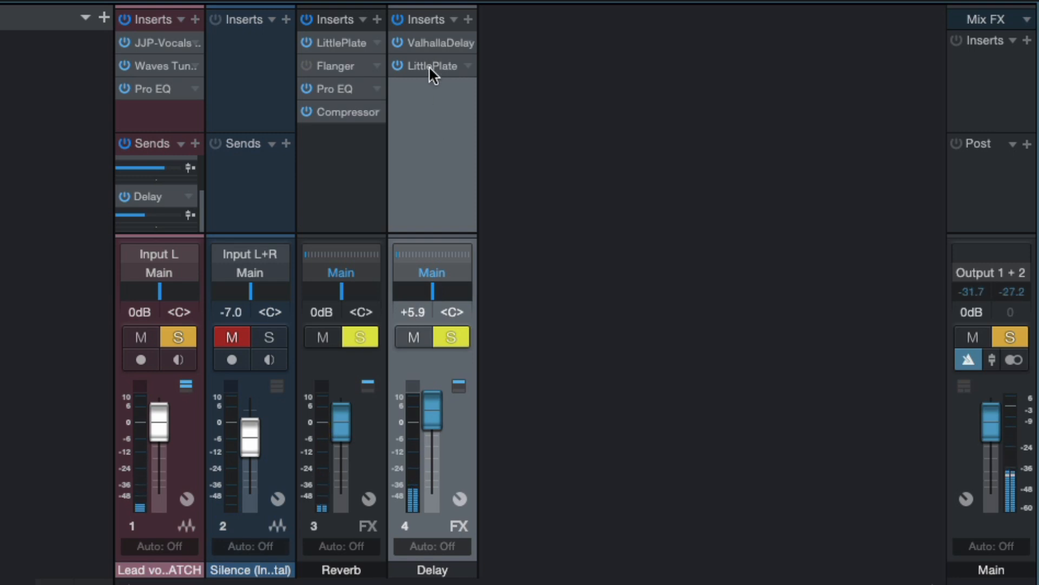
Insert a Phaser after LittlePlate on the Delay channel, keeping its default settings.
left_click(468, 20)
type("phaser")
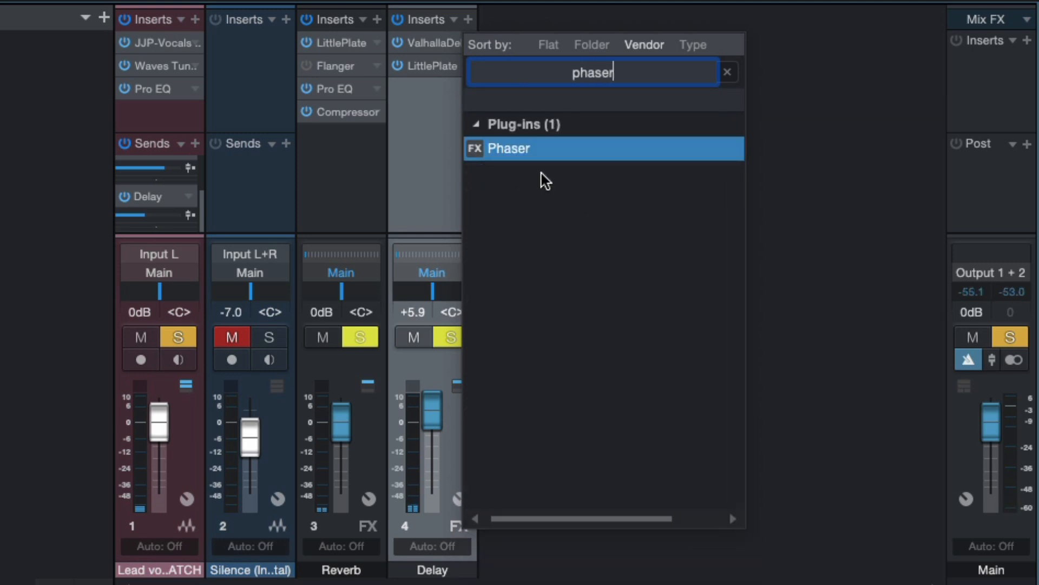
double_click(538, 157)
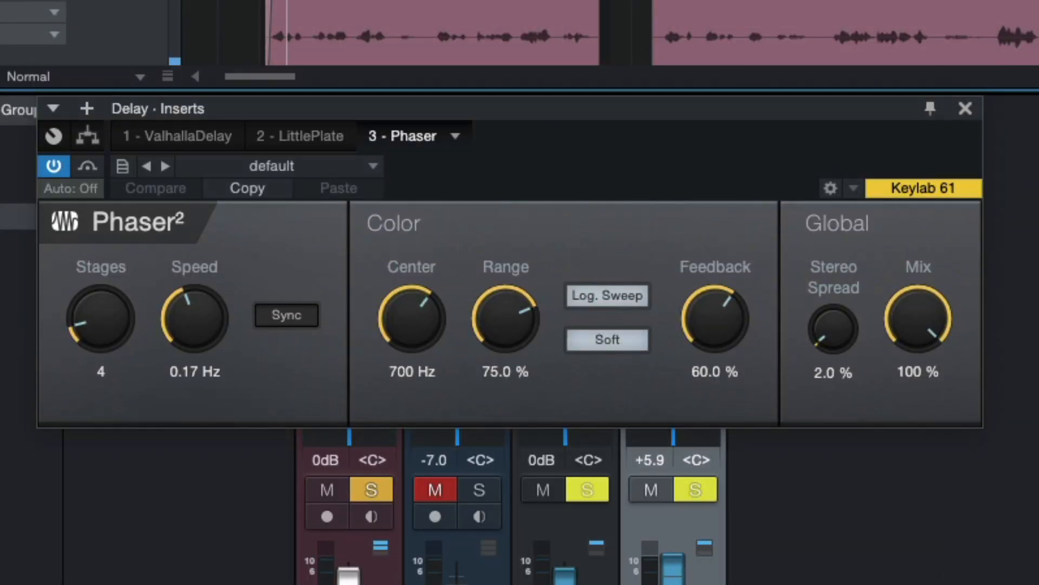
left_click(965, 109)
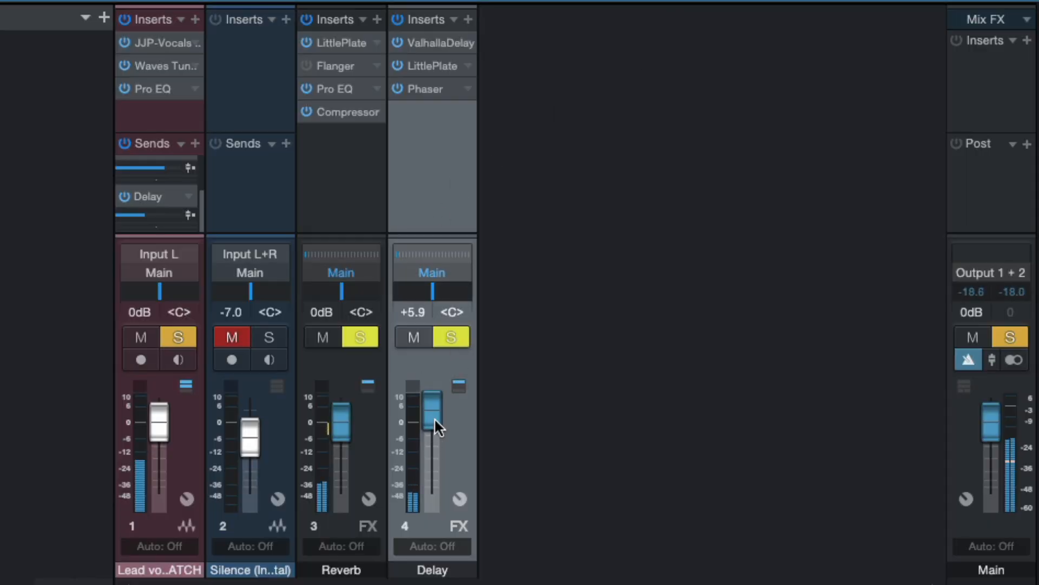
Set ValhallaDelay's high EQ cutoff to about 2730 Hz and the Delay channel's fader to +3.8 dB.
left_click(435, 43)
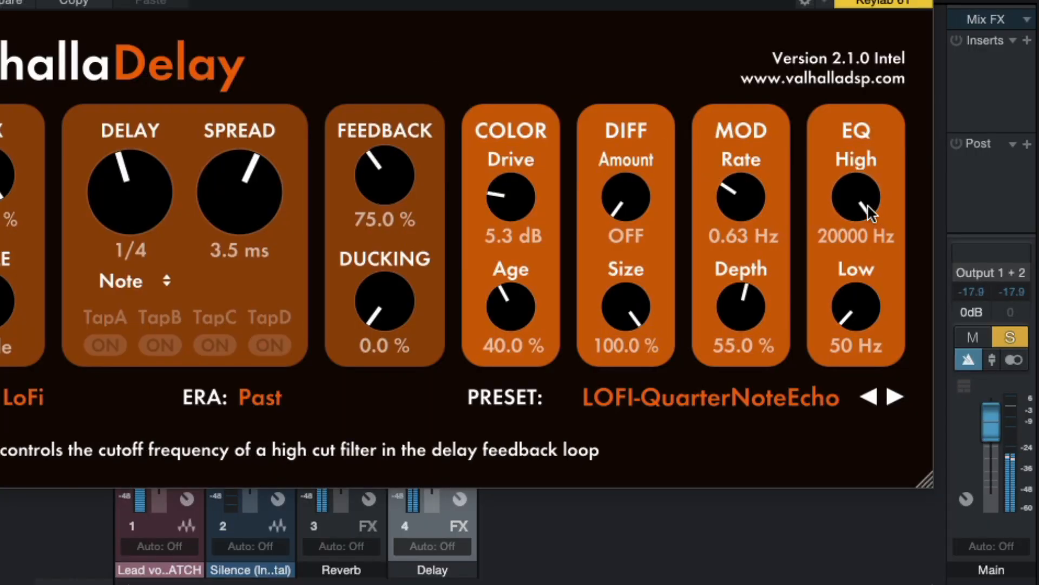
left_click_drag(871, 204, 854, 409)
left_click_drag(853, 190, 858, 225)
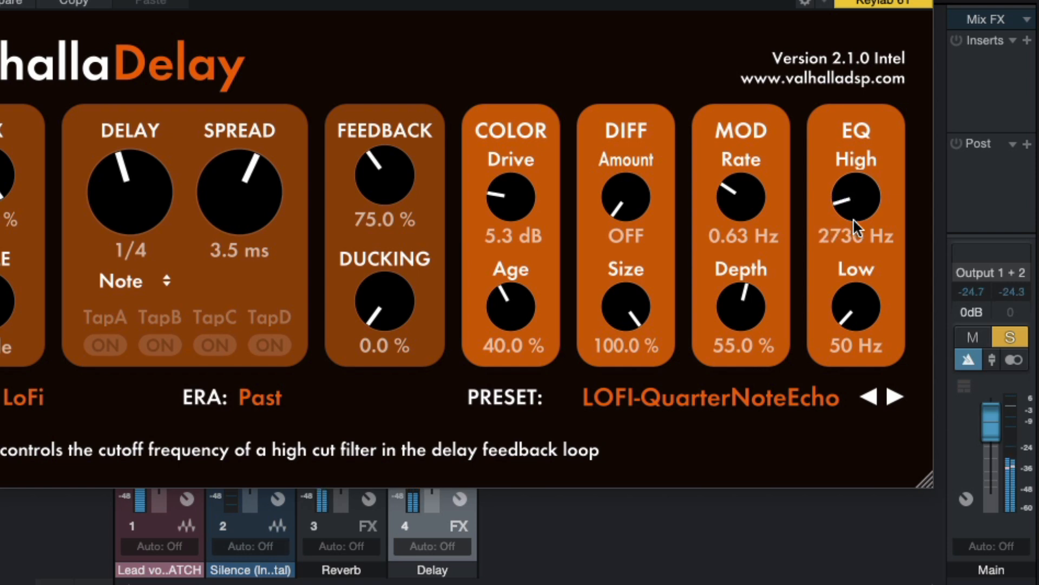
key("ctrl+w")
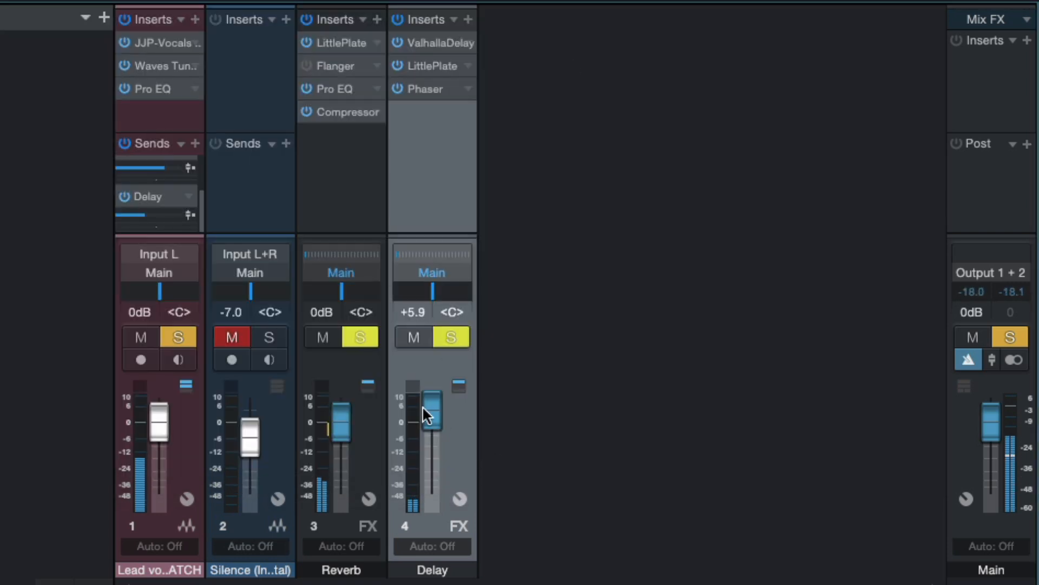
left_click_drag(432, 419, 433, 424)
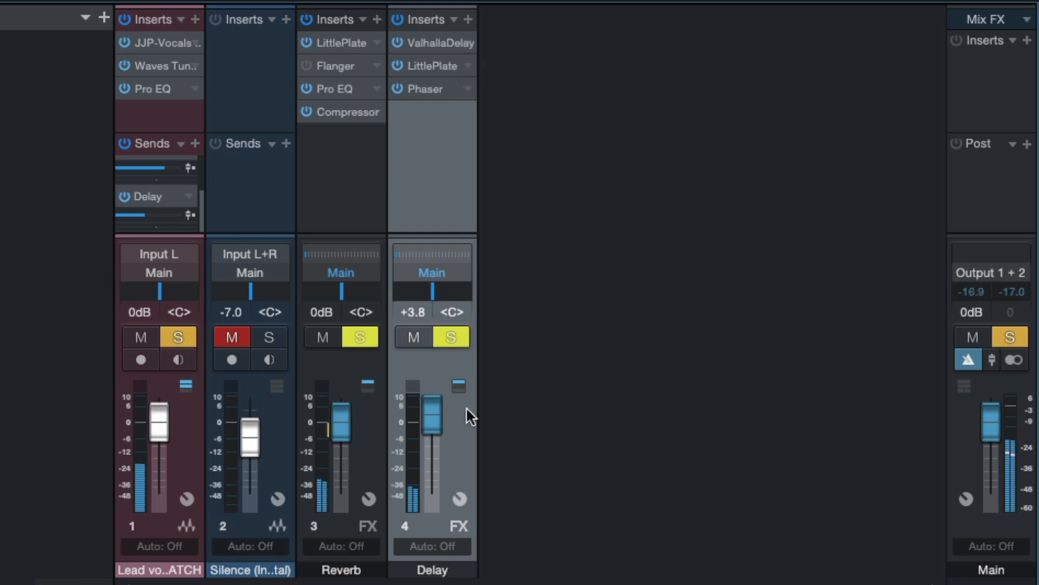
Set the Delay channel's LittlePlate to a fully wet mix with a decay of about 1.96 seconds.
left_click(427, 65)
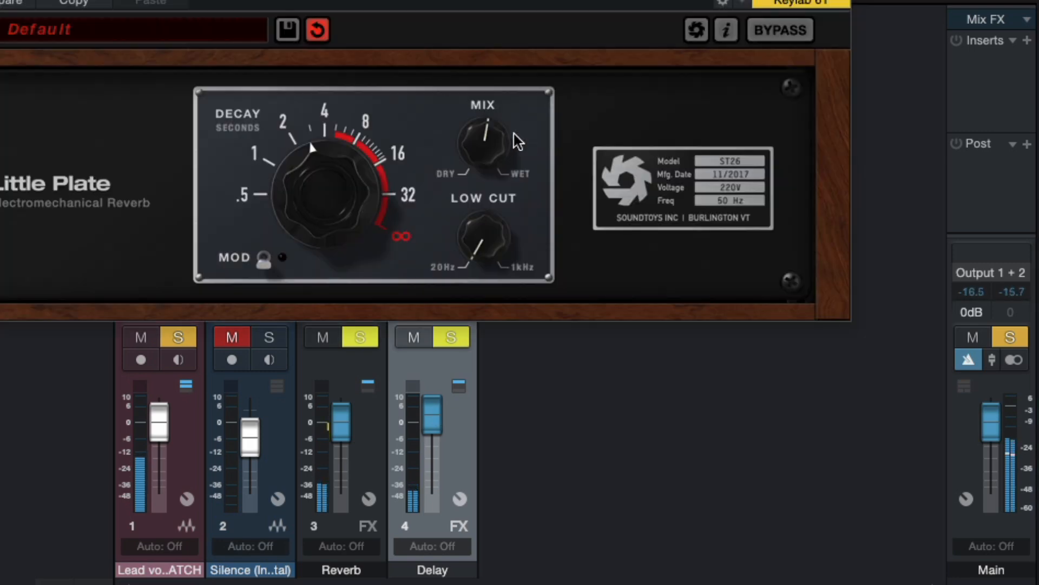
left_click_drag(476, 133, 477, 59)
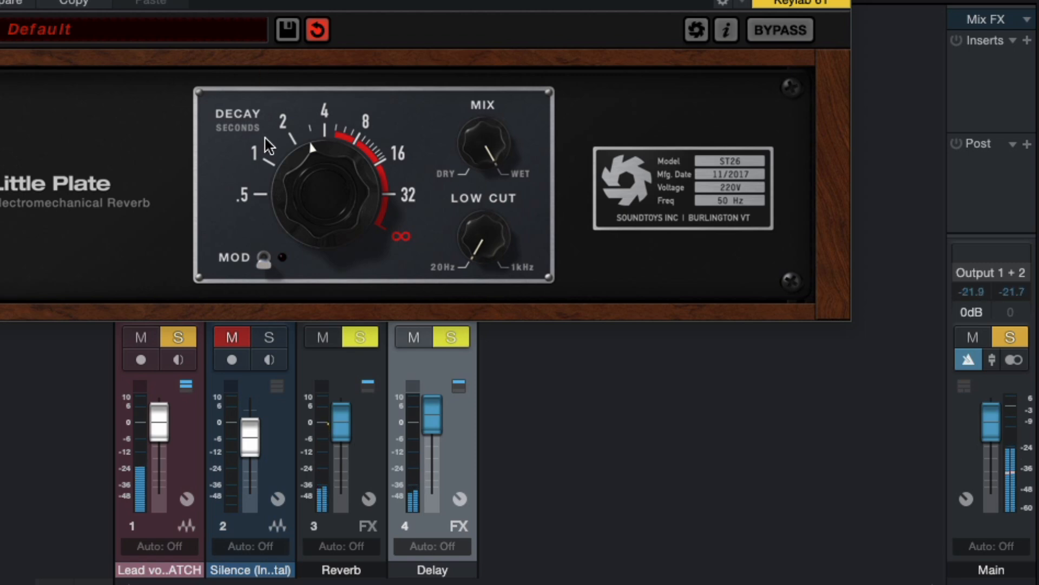
left_click_drag(328, 162, 332, 180)
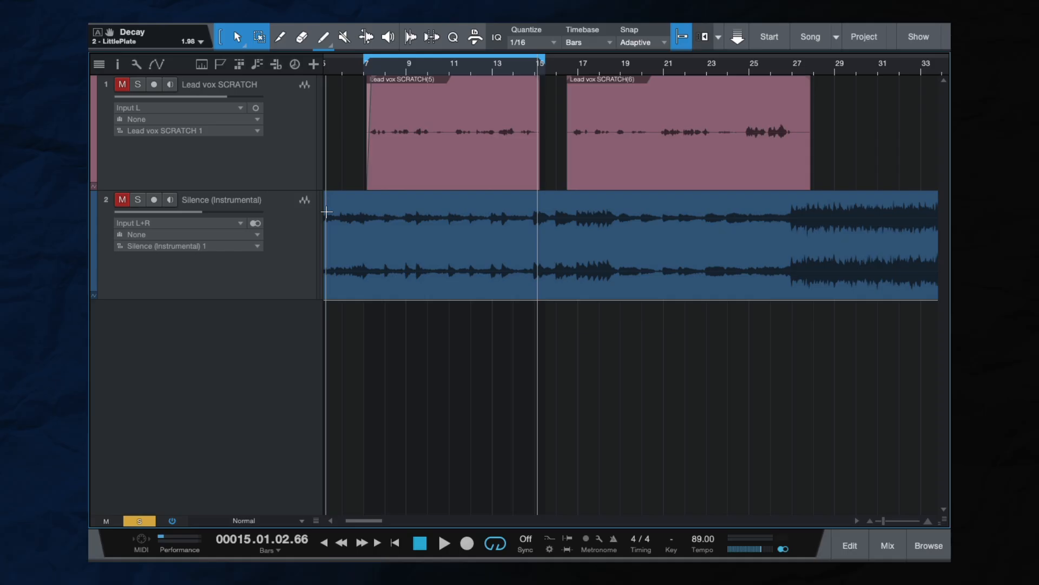